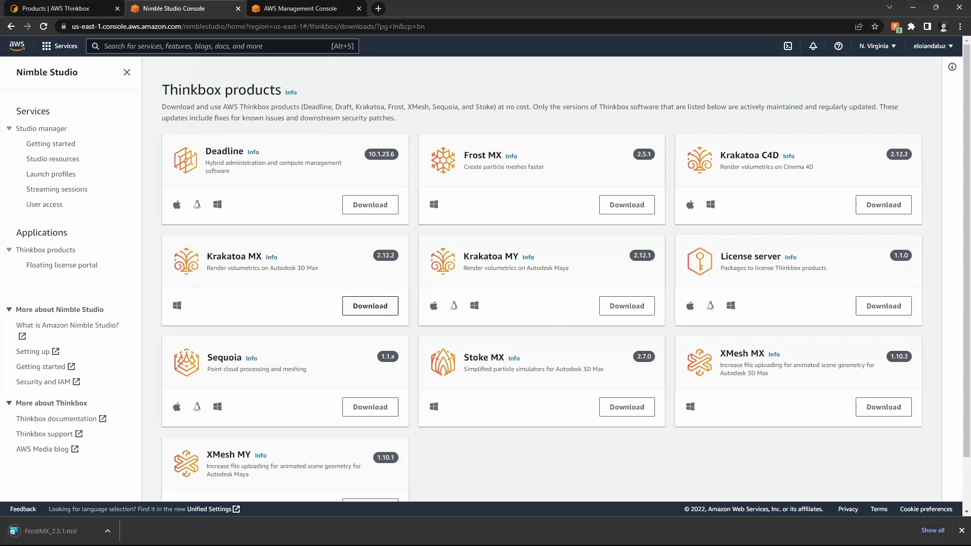
- Download the KrakatoaMX_2.12.2.msi installer from the Krakatoa MX entry on the Thinkbox products page
click(370, 305)
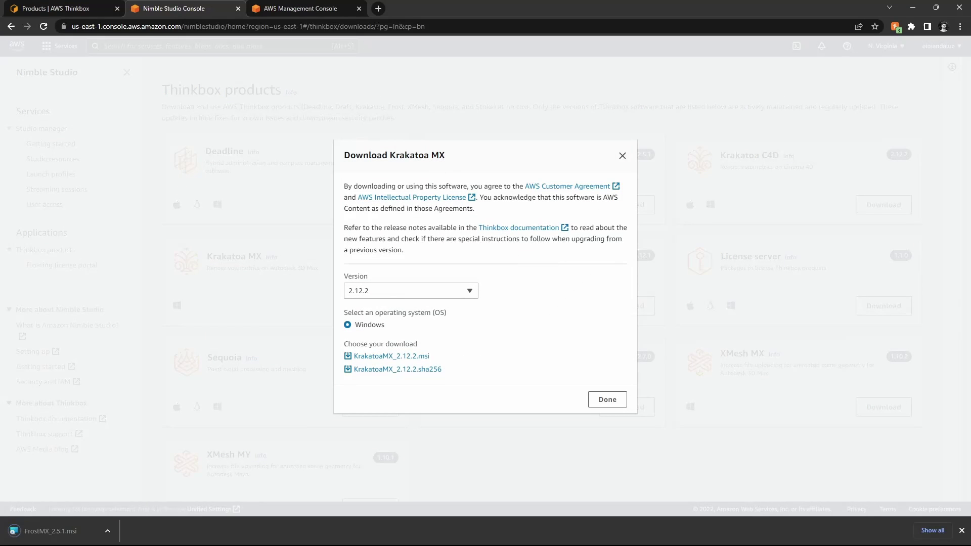
click(391, 356)
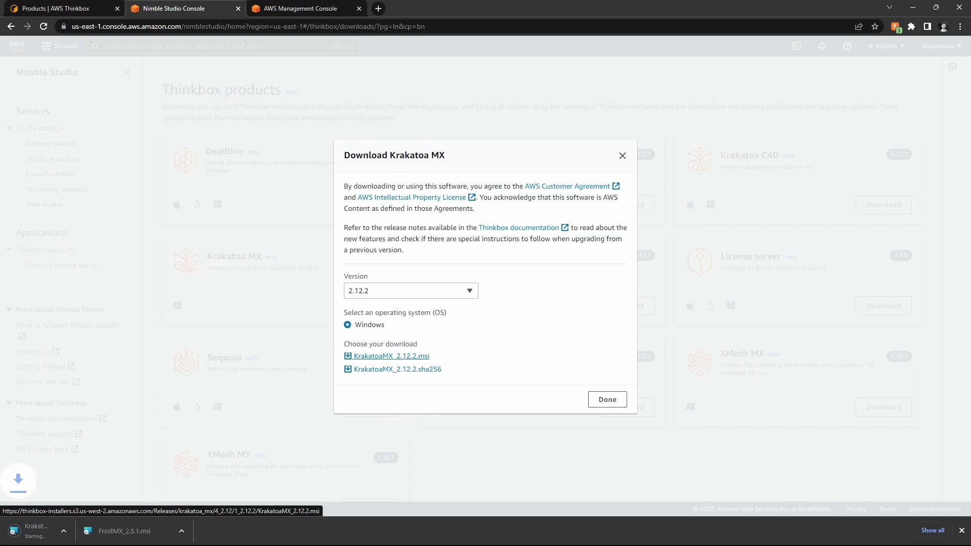
click(607, 400)
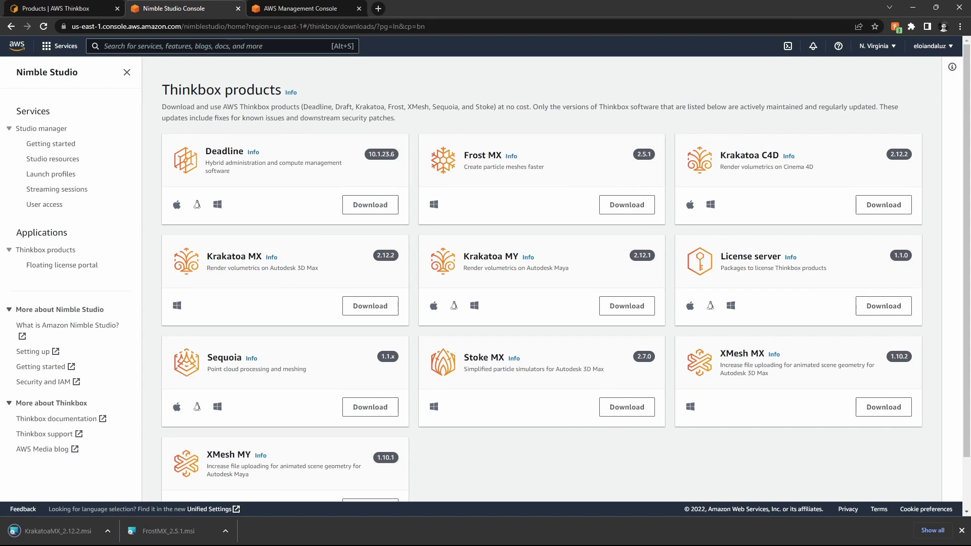
scroll(541, 283, down, 1)
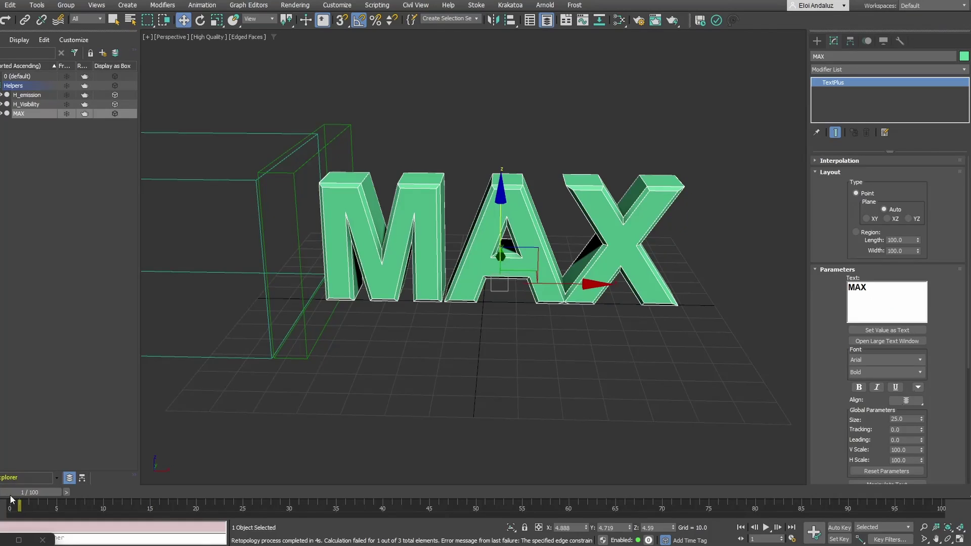
mouse_move(11, 500)
mouse_down()
mouse_move(291, 491)
mouse_move(10, 493)
mouse_up()
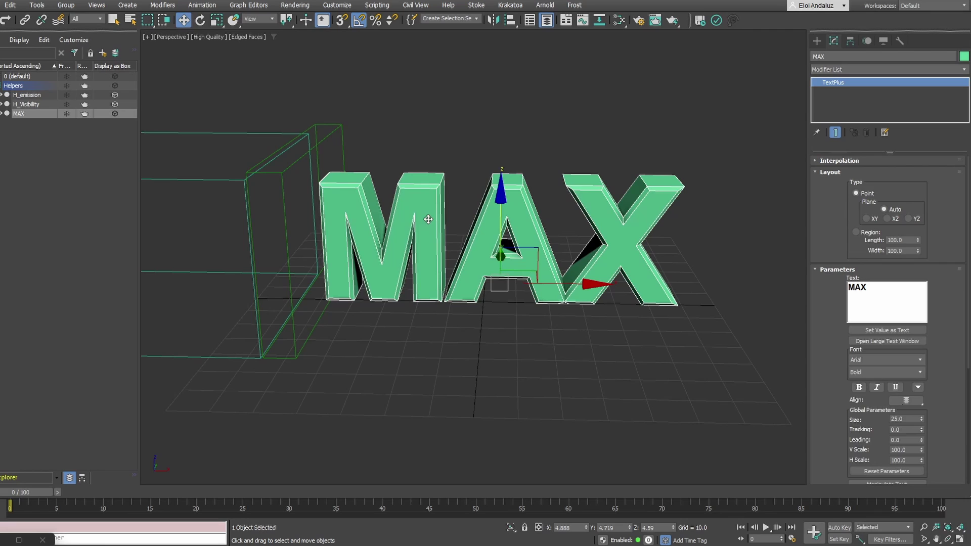
key(ctrl+a)
drag(311, 112, 256, 157)
drag(30, 492, 38, 425)
- Create Stoke001 from the Create panel's Stoke category, placing it right of the MAX text
key(w)
click(817, 41)
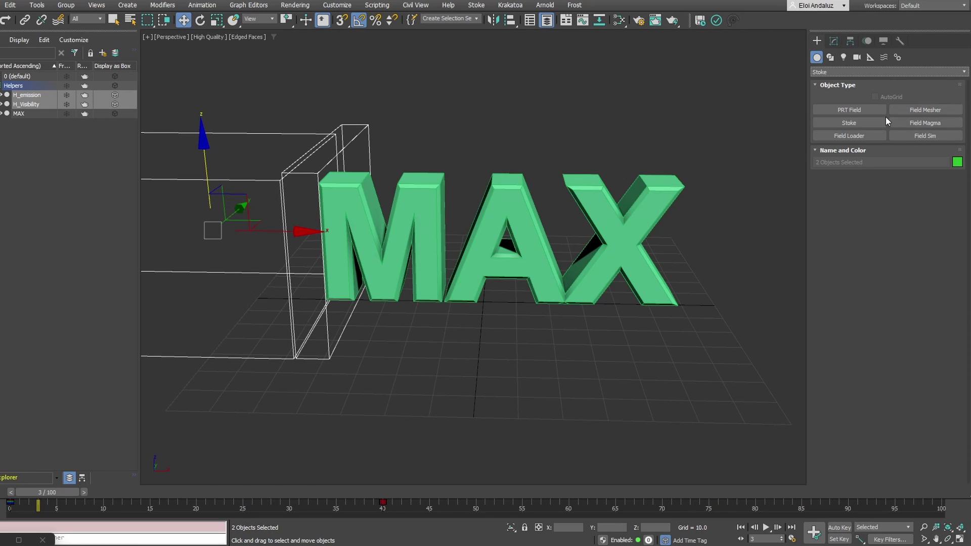
click(840, 123)
drag(764, 266, 764, 243)
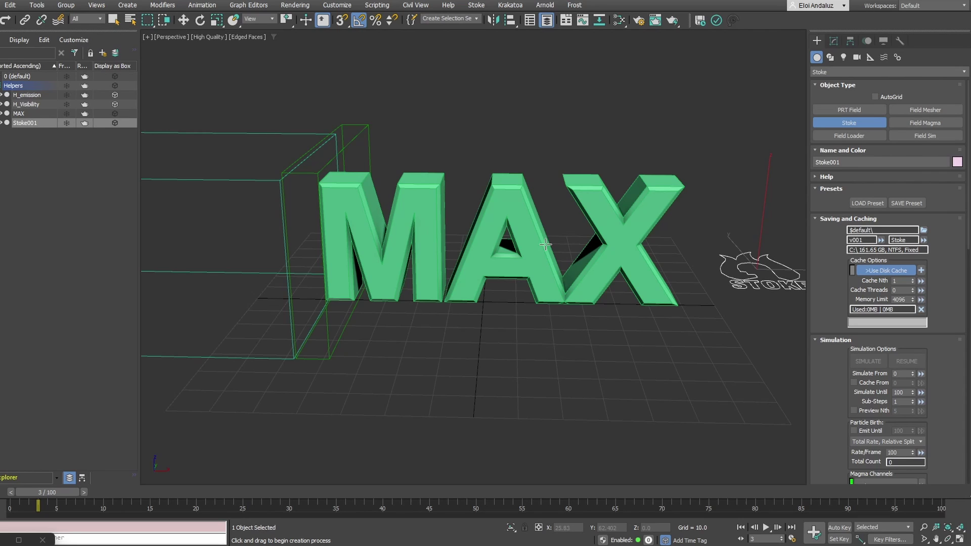
drag(839, 306, 842, 32)
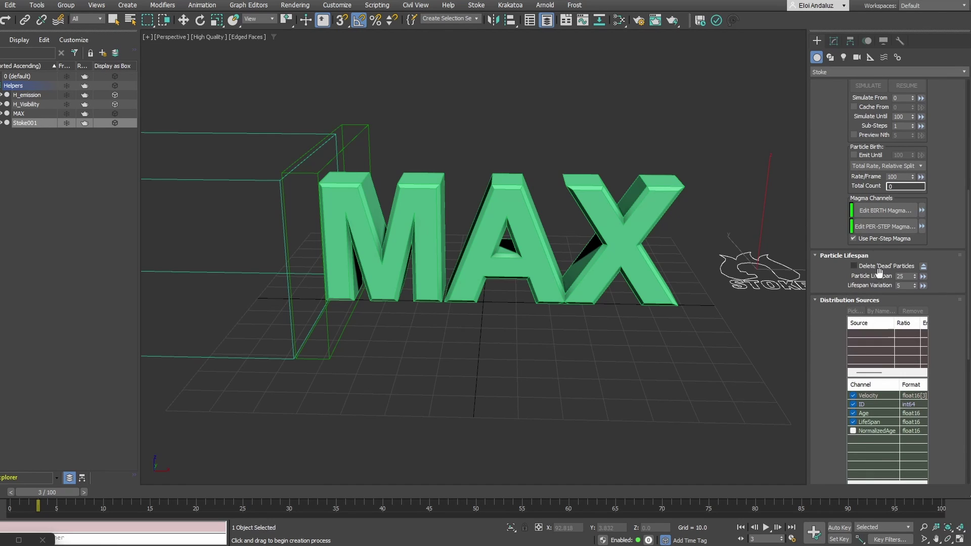
- Pick the MAX text under Stoke001's Distribution Sources in the Modify panel
click(834, 41)
scroll(824, 283, down, 10)
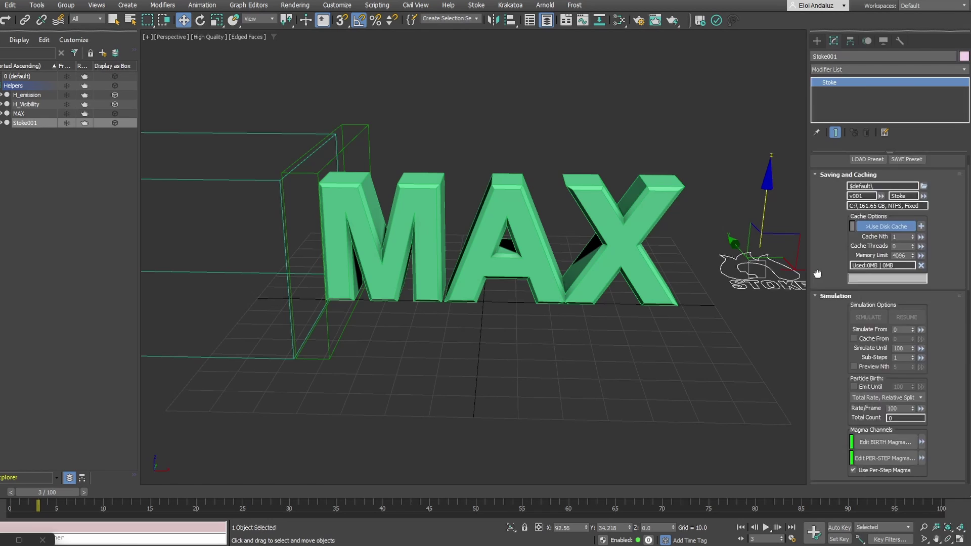
click(862, 258)
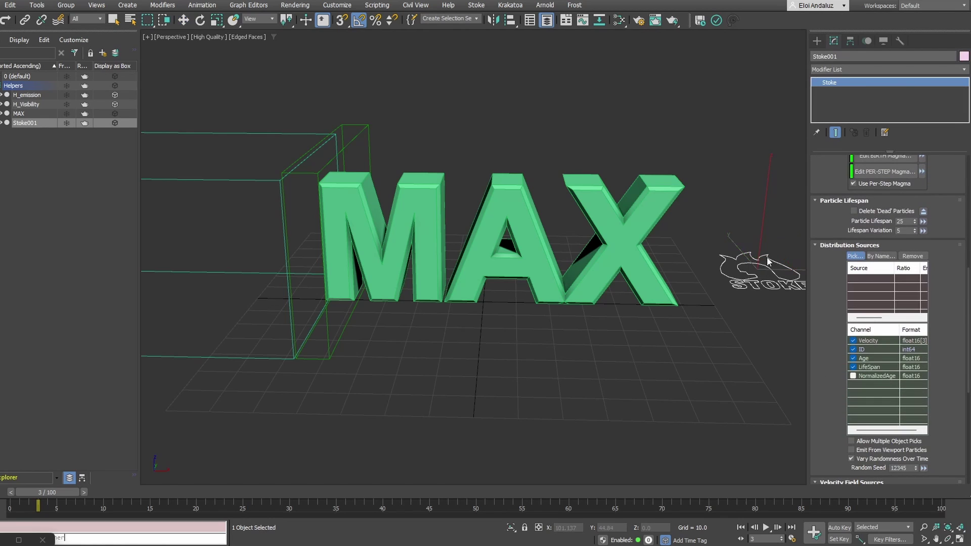
click(651, 210)
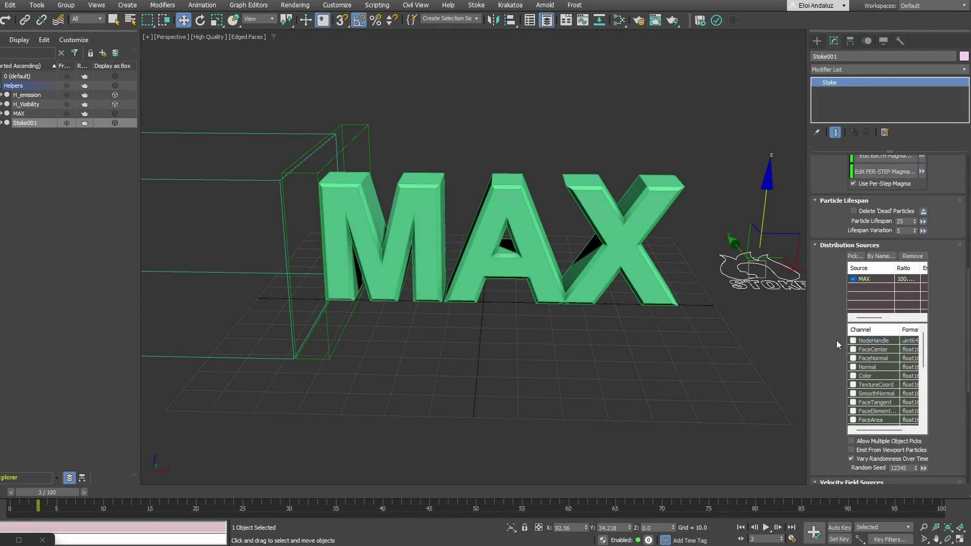
scroll(836, 339, down, 6)
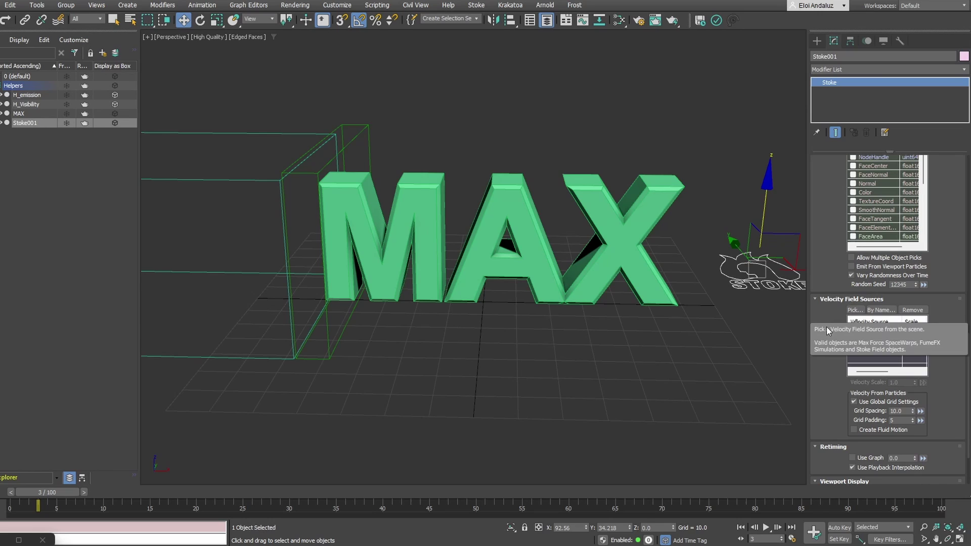
- Create Motion Field001 from Space Warps > Forces beside the MAX text and enable Velocity Grid display
click(817, 41)
click(884, 57)
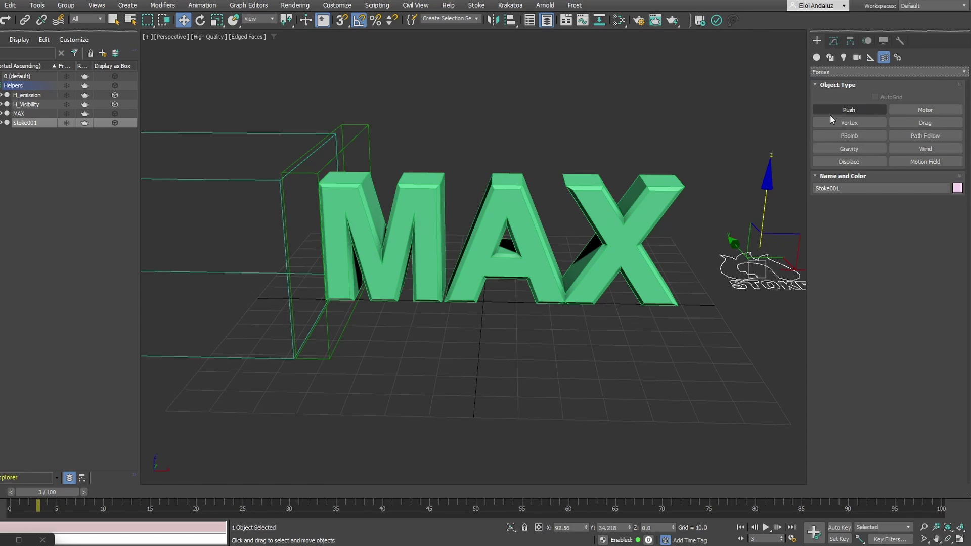
click(945, 162)
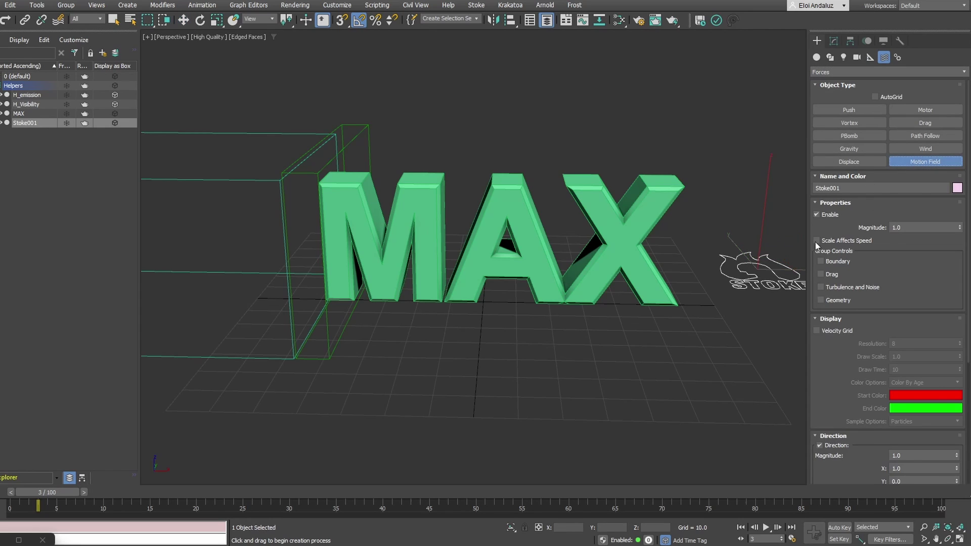
drag(707, 304, 761, 305)
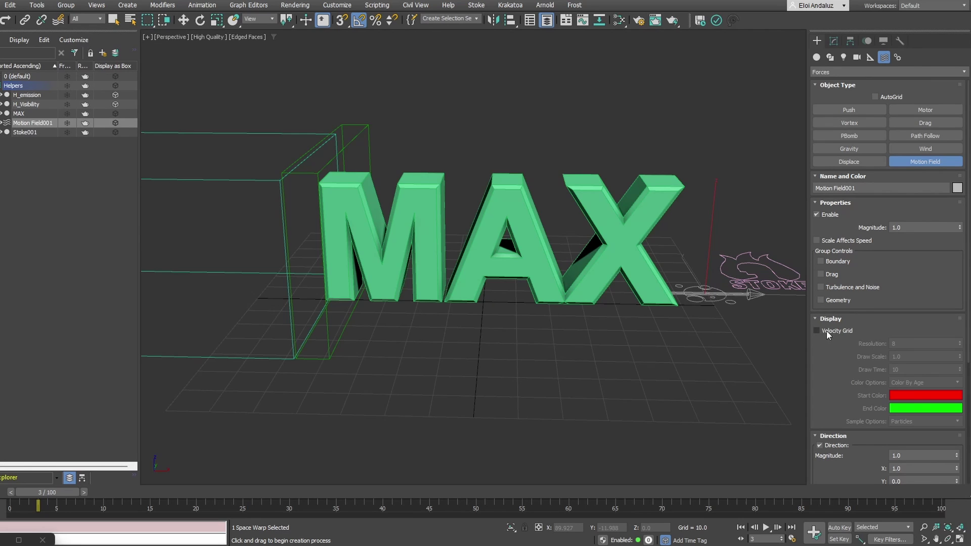
click(817, 331)
middle_drag(753, 261, 715, 253)
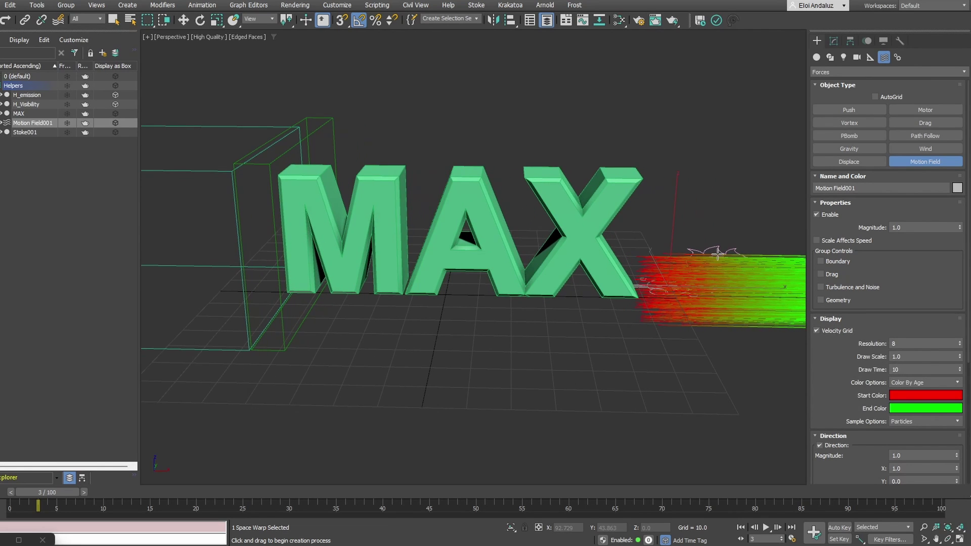
drag(810, 390, 887, 207)
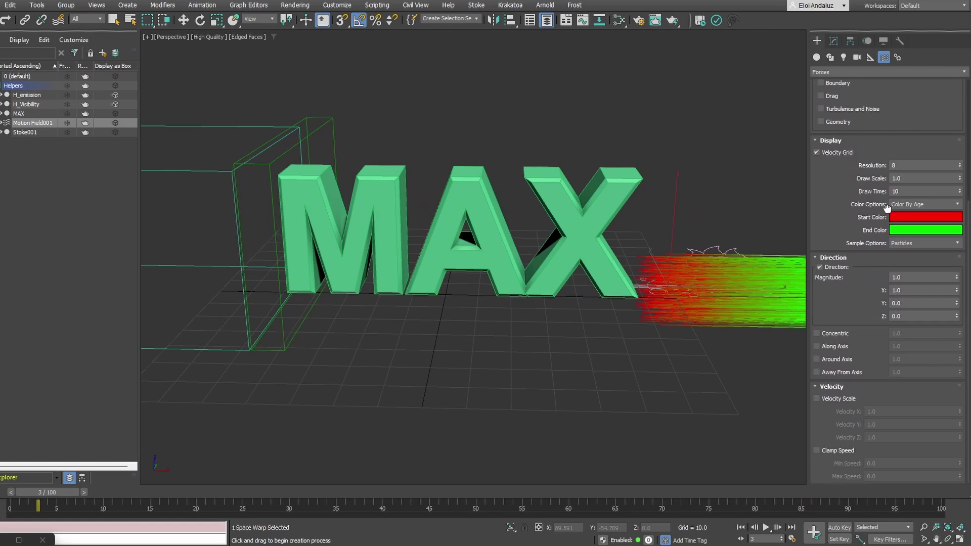
- Turn off the motion field's Direction push and enable Turbulence and Noise
click(820, 267)
scroll(832, 203, up, 3)
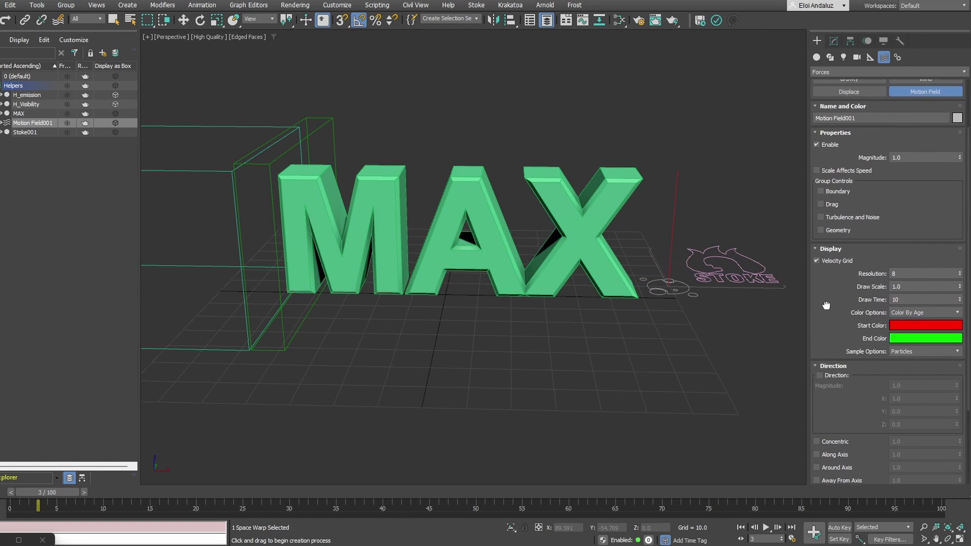
click(828, 220)
scroll(693, 210, up, 5)
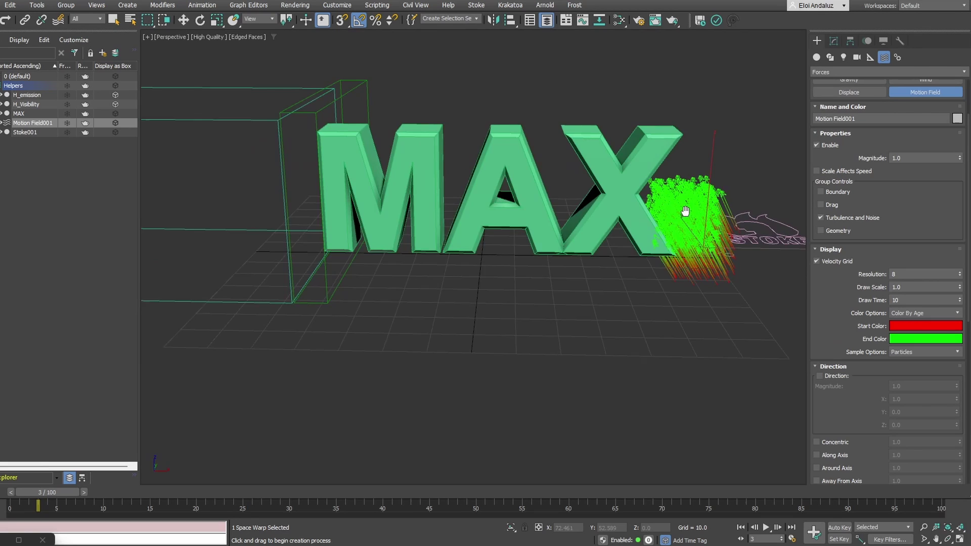
scroll(695, 210, up, 4)
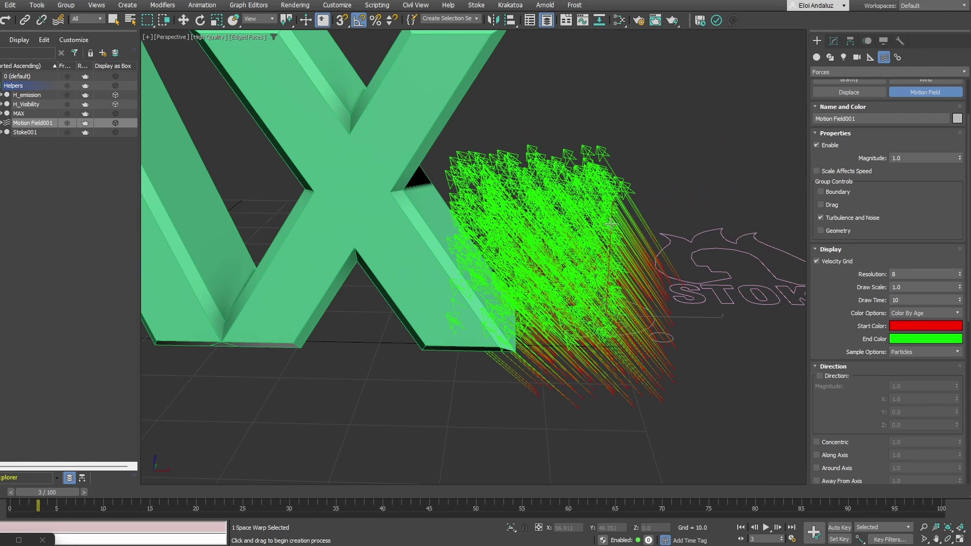
scroll(841, 344, down, 10)
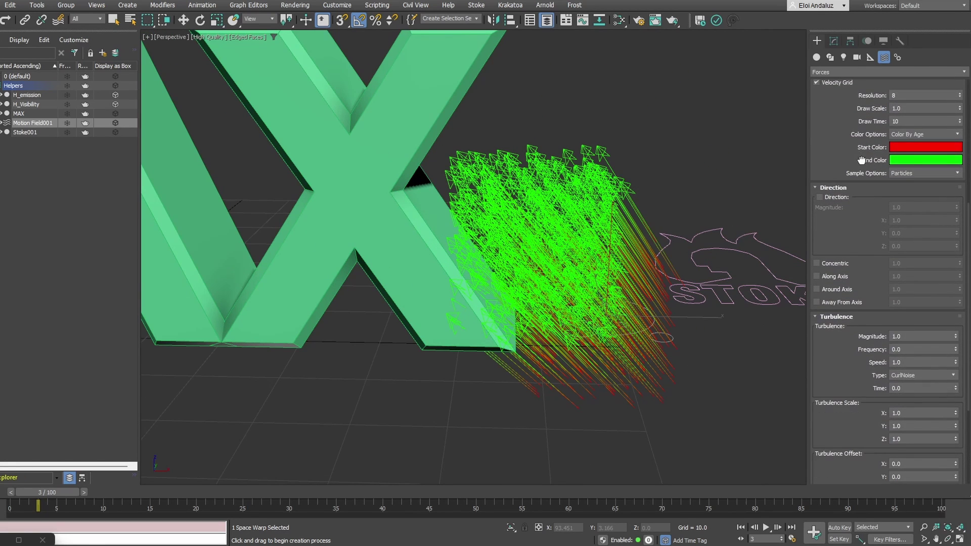
scroll(844, 229, down, 1)
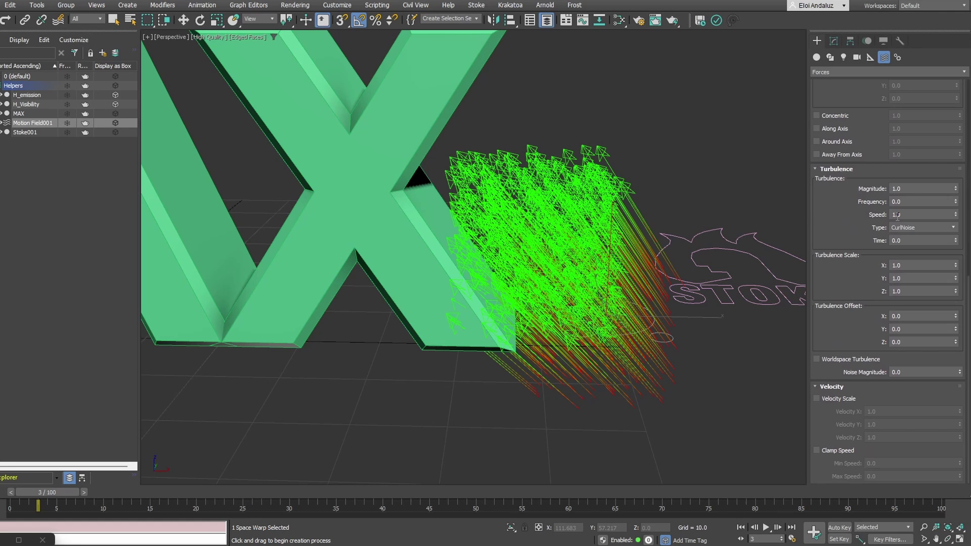
- Set turbulence Magnitude 2.0, Frequency 1.2 and Time 4.0
double_click(923, 189)
text(2)
key(Return)
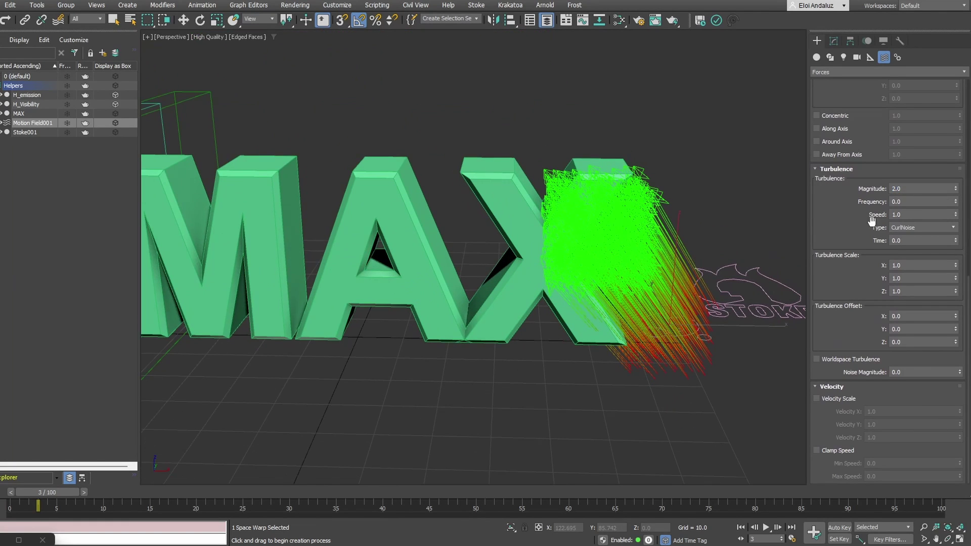
double_click(915, 215)
click(910, 204)
text(2)
key(Return)
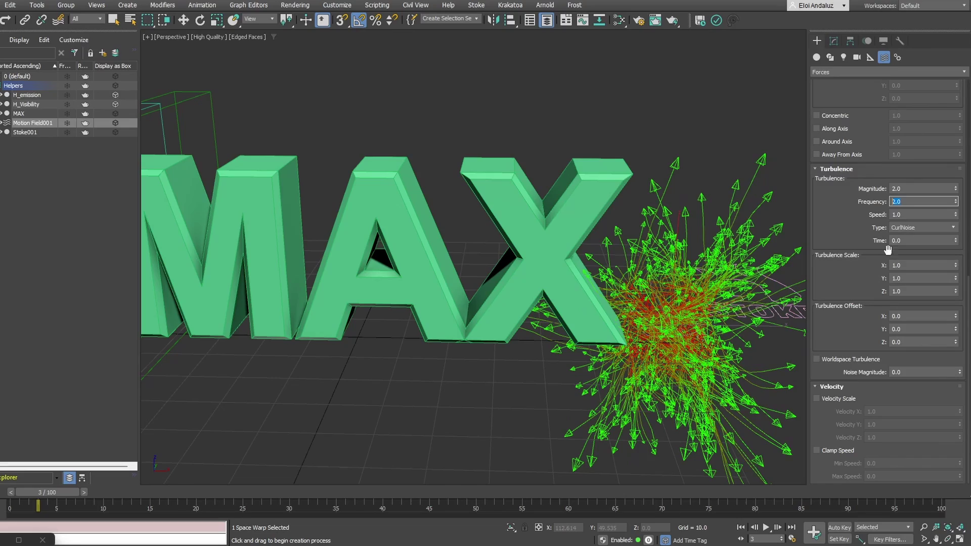
mouse_move(962, 203)
mouse_down()
mouse_move(962, 223)
mouse_move(963, 207)
mouse_up()
scroll(618, 245, down, 3)
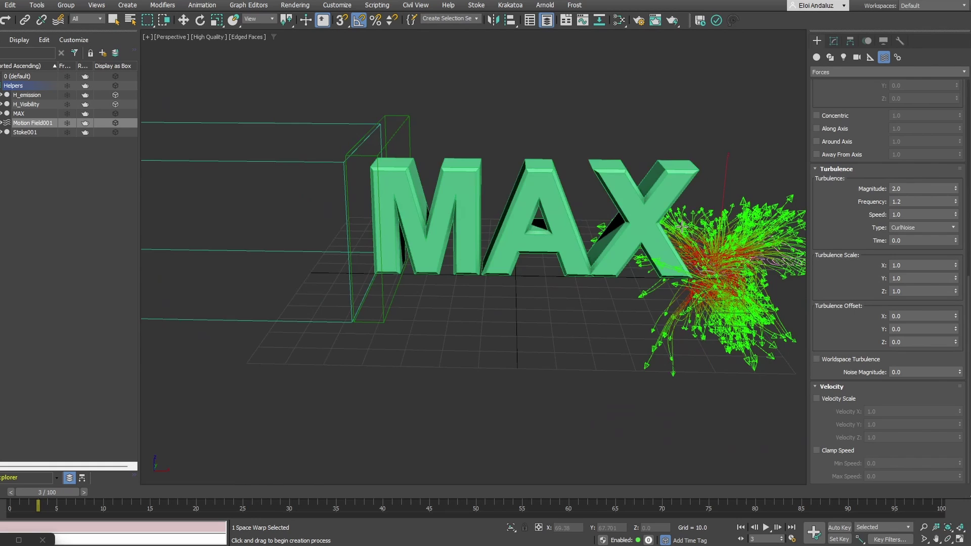
scroll(681, 243, up, 2)
scroll(681, 244, down, 2)
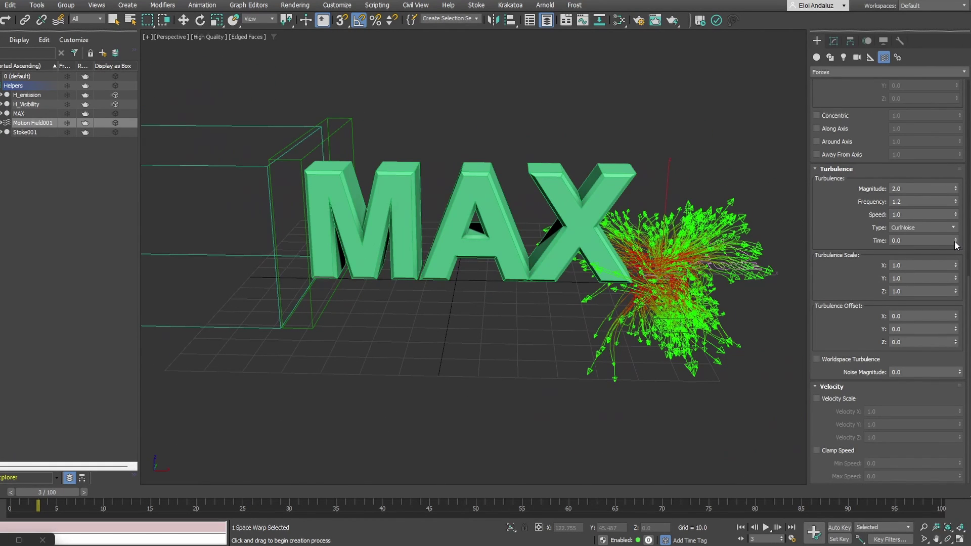
drag(957, 243, 957, 235)
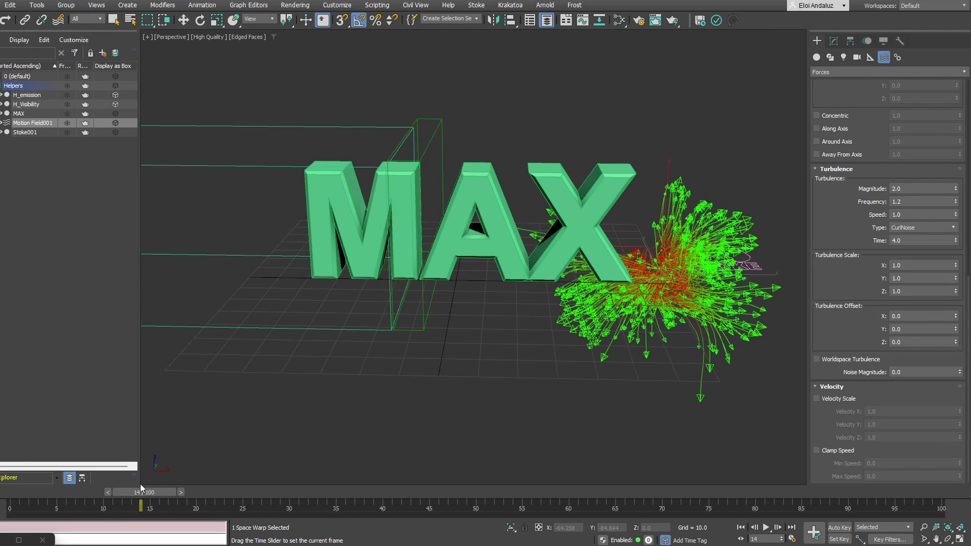
- With Auto Key on, key turbulence Time 0 at frame 0 and 5 at frame 100, then scrub
key(Home)
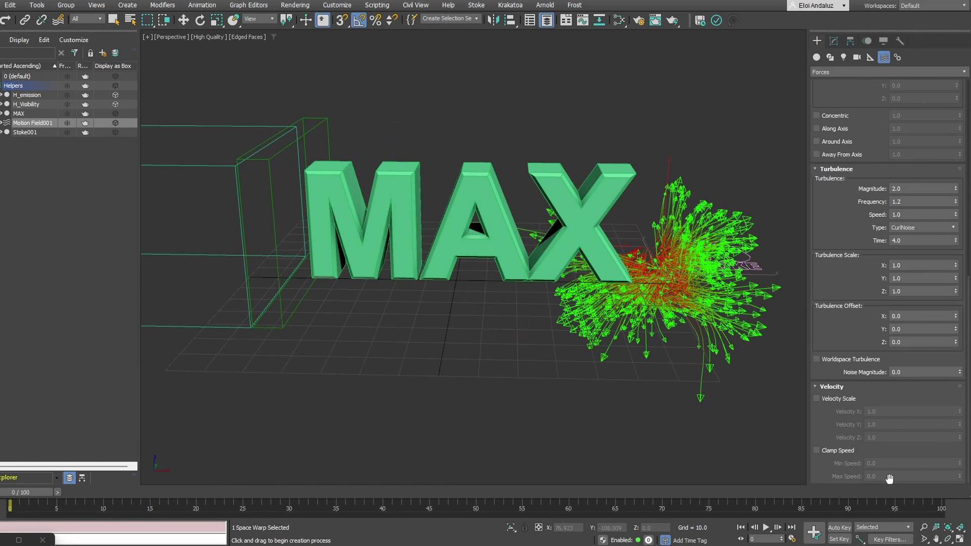
click(838, 528)
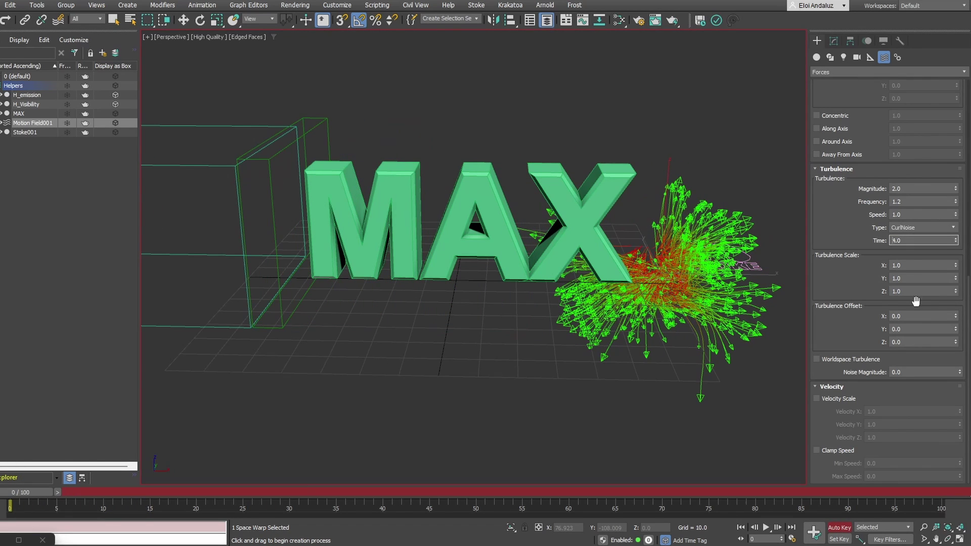
right_click(957, 244)
key(End)
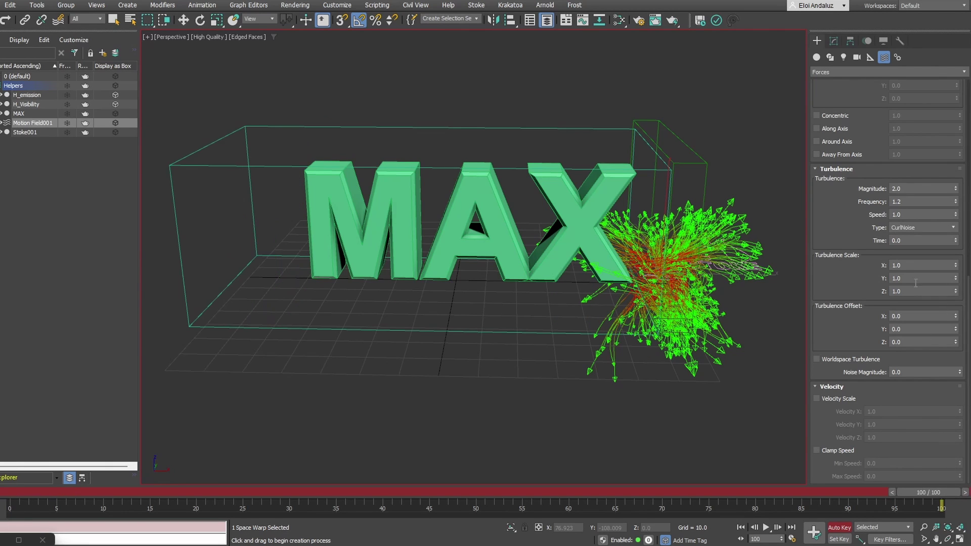
double_click(909, 241)
text(5)
key(Return)
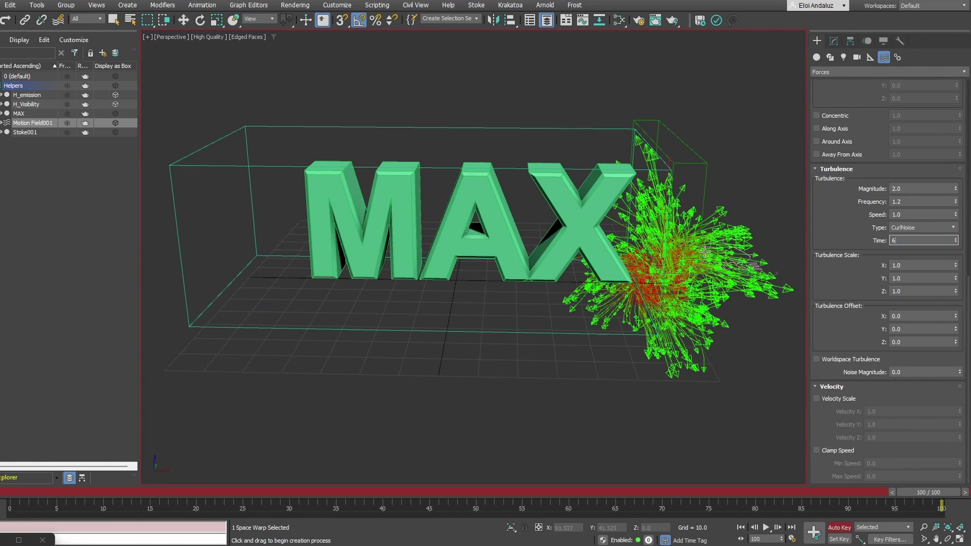
key(Home)
drag(26, 491, 942, 493)
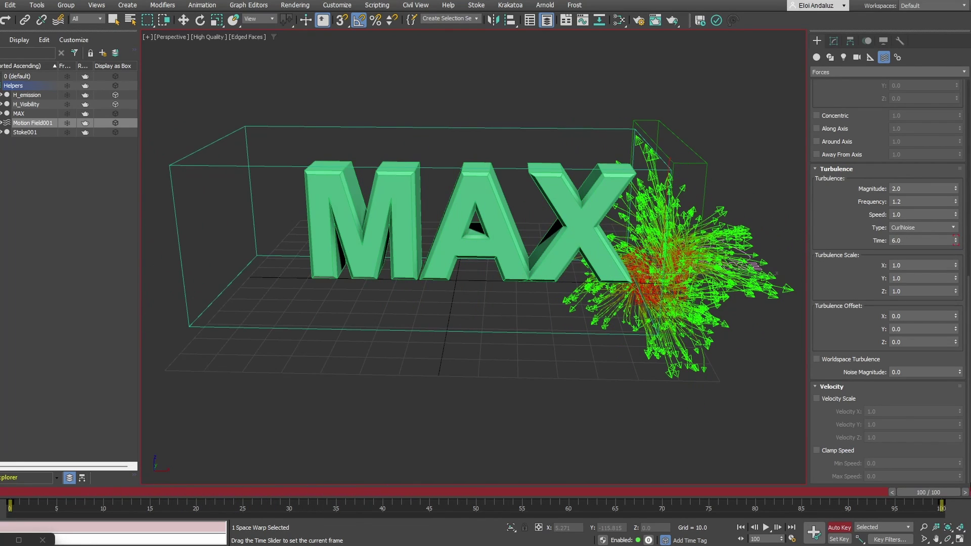
- Change the frame-100 turbulence Time key to 10 and scrub to check
double_click(907, 240)
text(10)
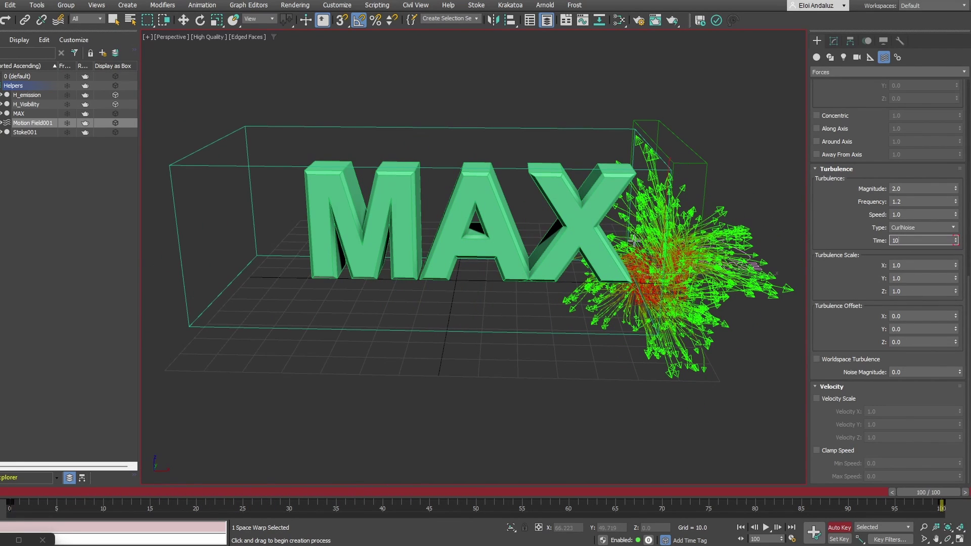
key(Return)
drag(19, 492, 642, 490)
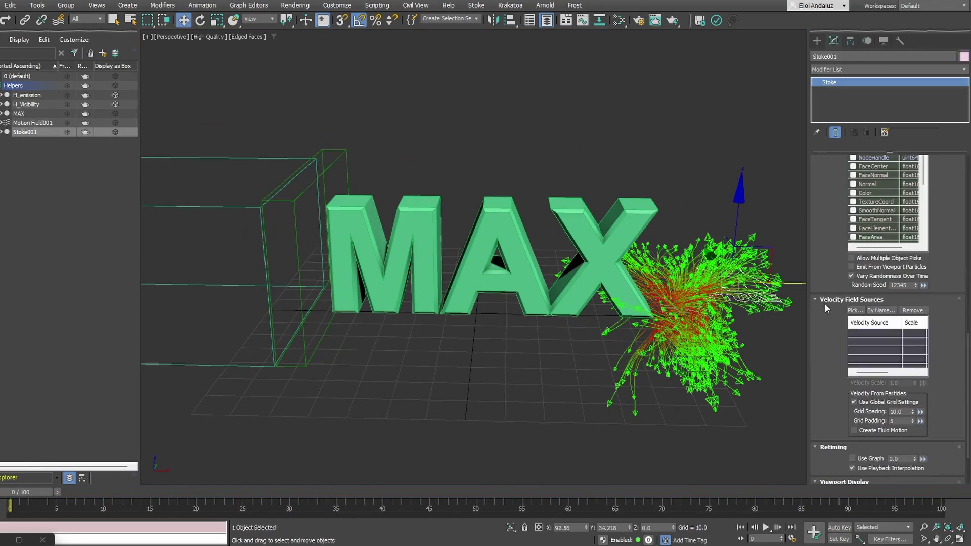
- Add Motion Field001 as Stoke001's velocity field source
click(855, 311)
click(725, 329)
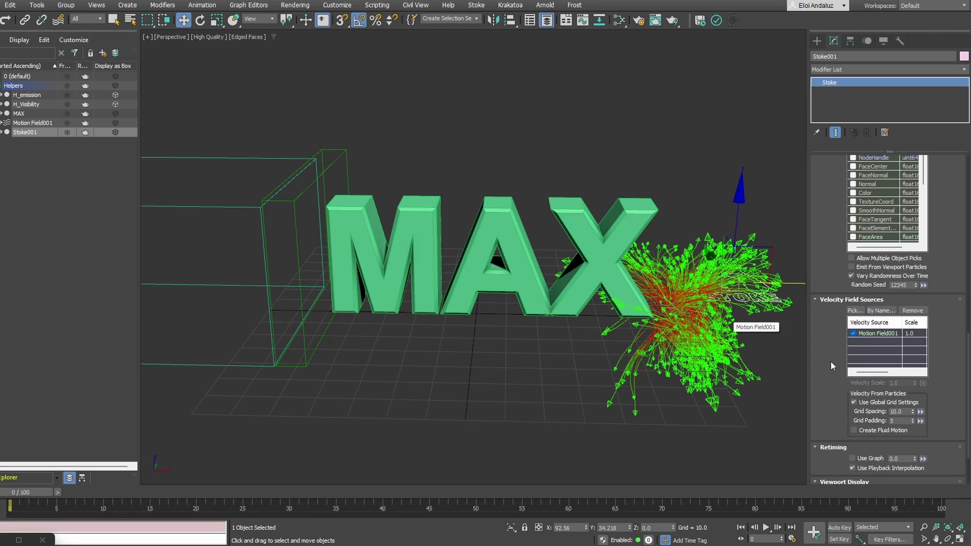
mouse_move(876, 332)
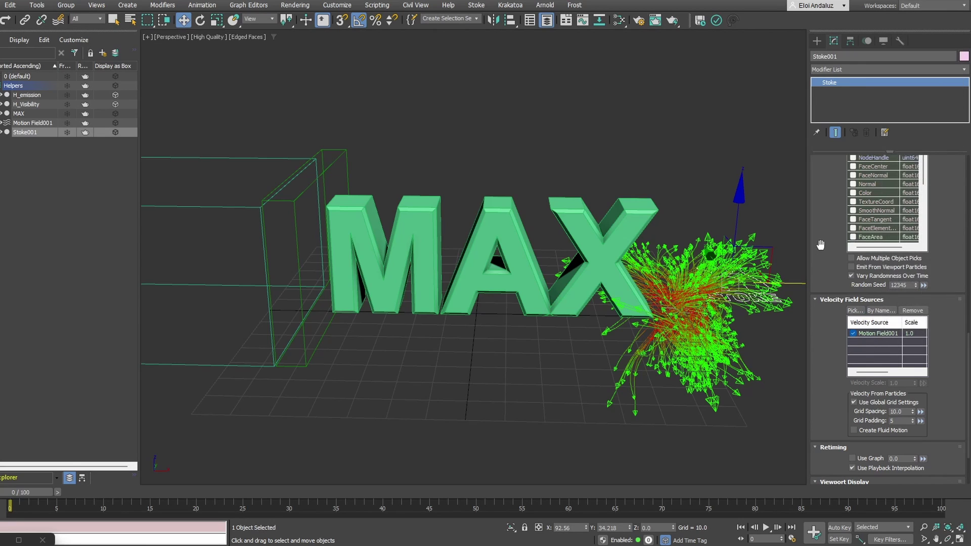
scroll(832, 334, up, 10)
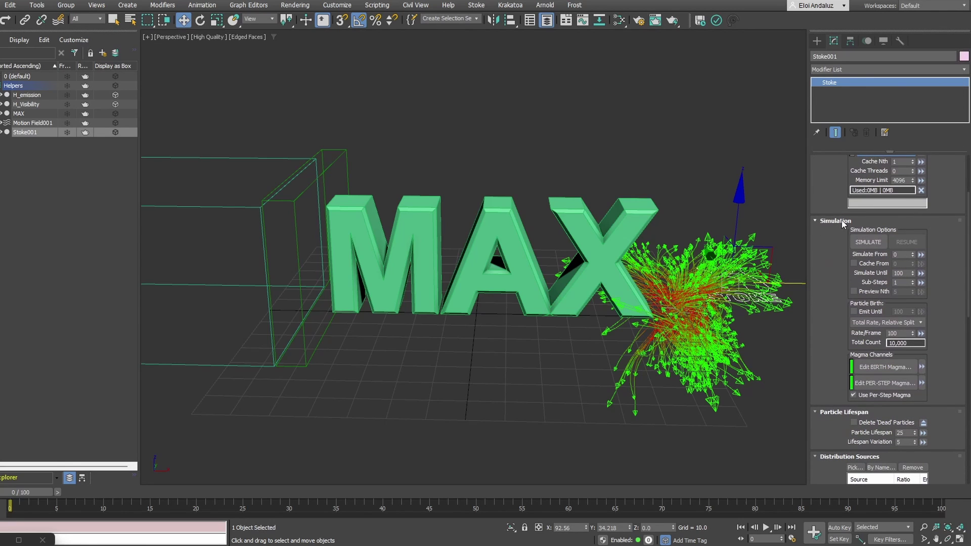
- Enable Emit Until at frame 20, run SIMULATE, and scrub the particles
click(902, 254)
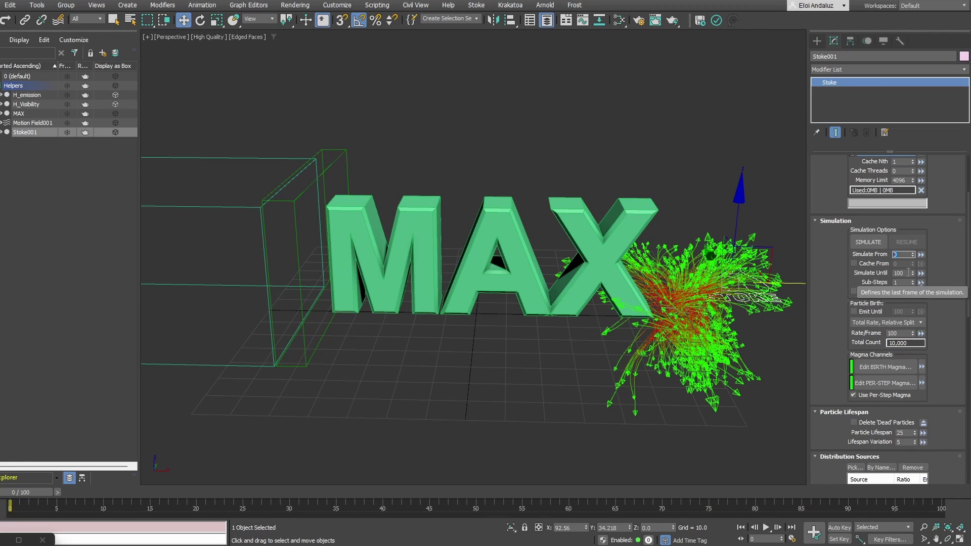
key(Tab)
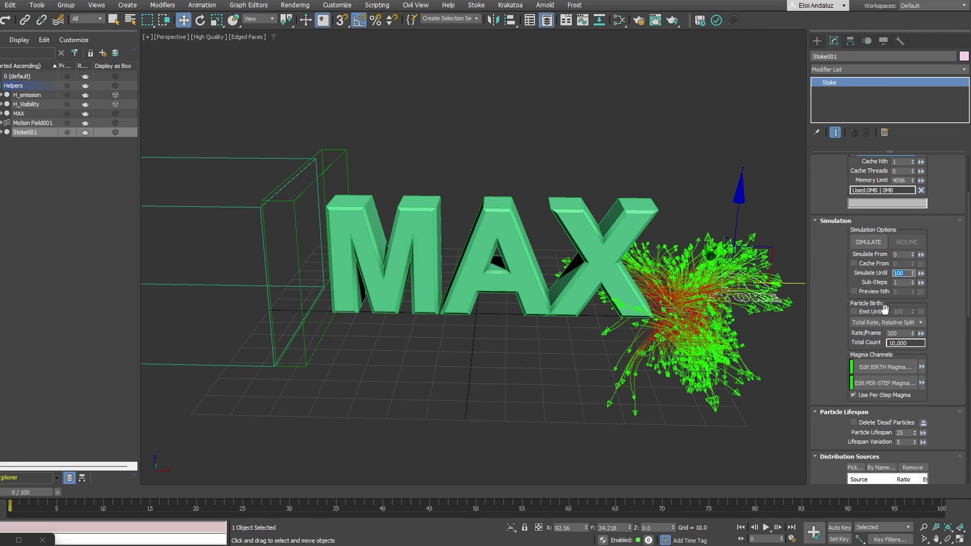
click(860, 313)
text(20)
key(Return)
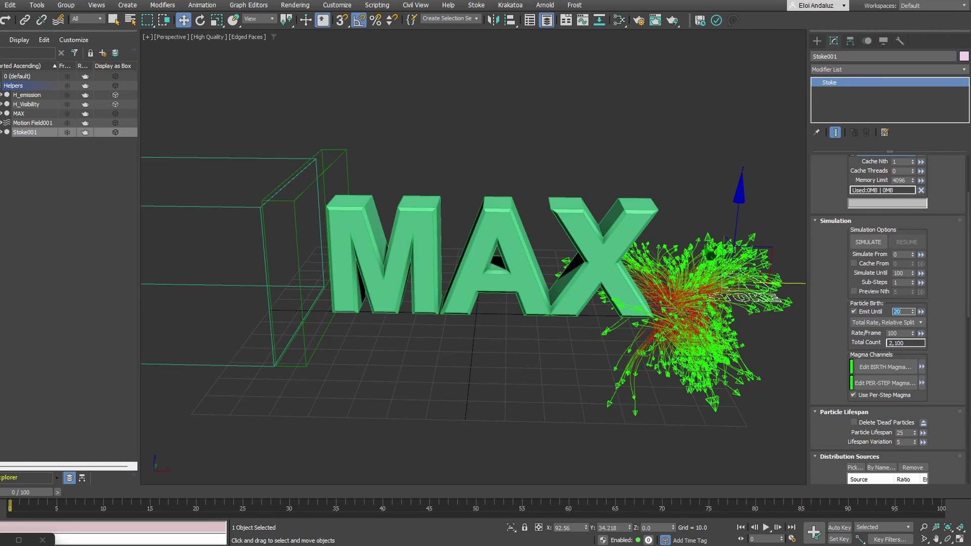
click(876, 240)
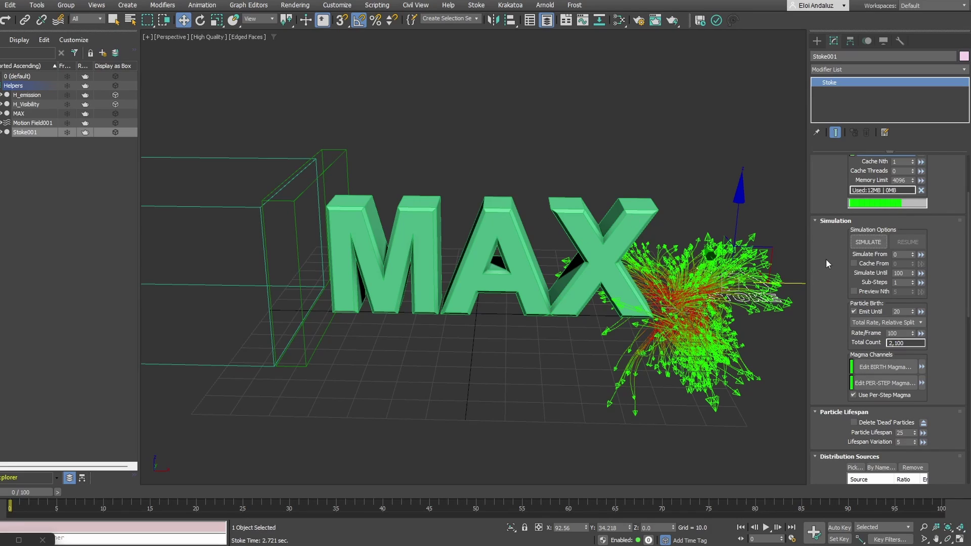
drag(24, 493, 161, 441)
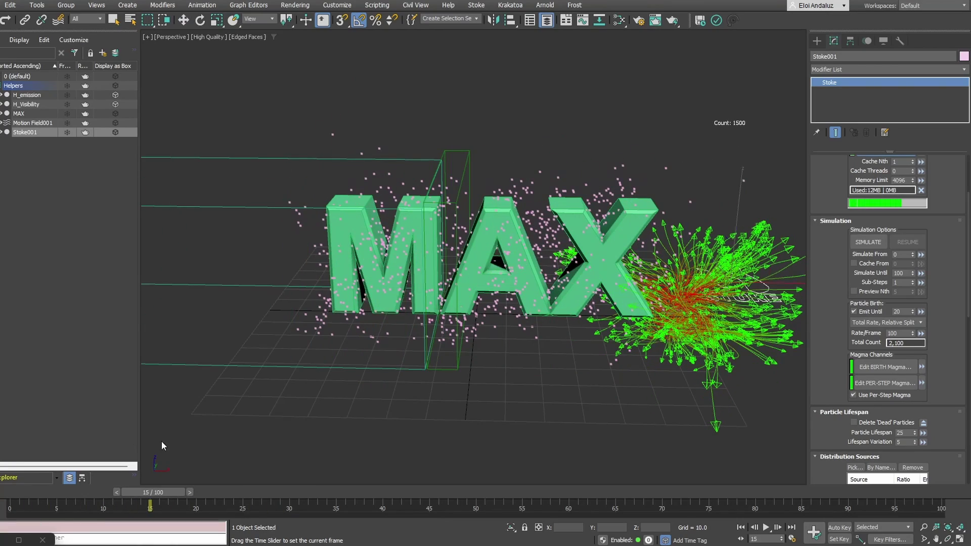
- Change Stoke001's viewport Display from Large Dots to Velocity and scrub the simulation
key(w)
drag(827, 379, 849, 99)
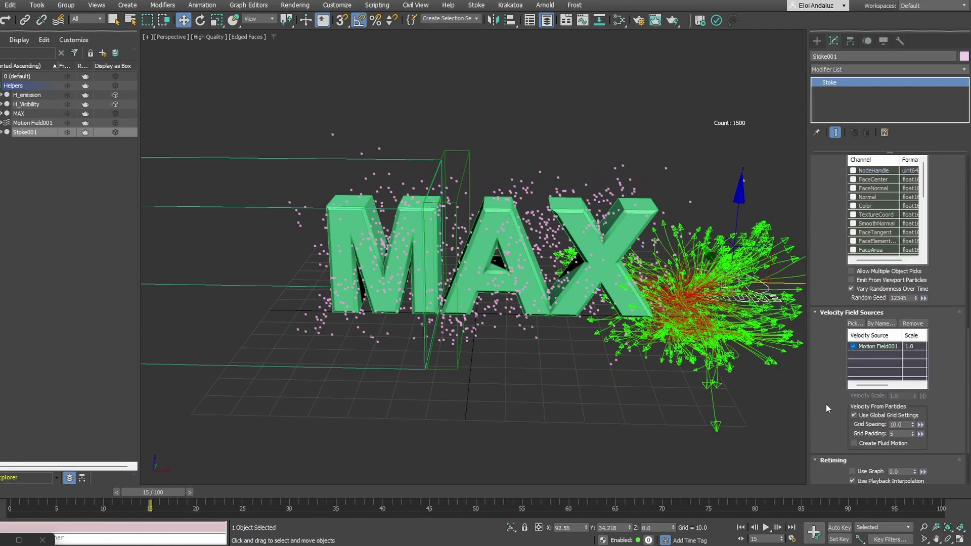
drag(827, 404, 880, 40)
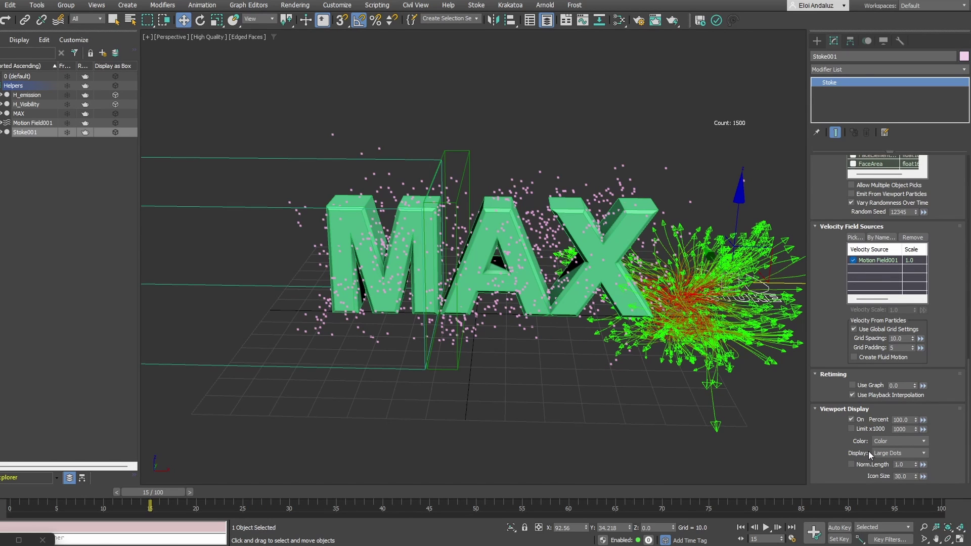
click(887, 453)
click(887, 470)
drag(167, 492, 296, 492)
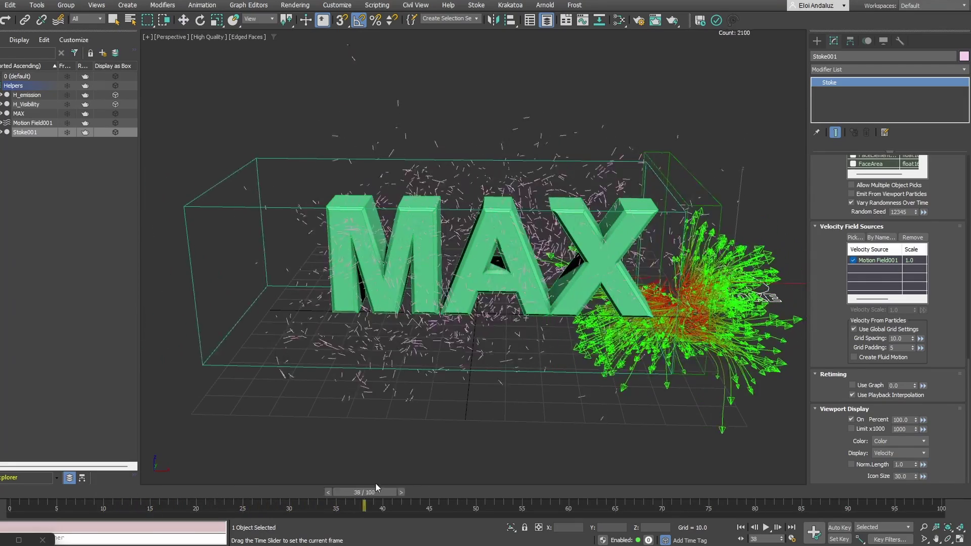
drag(376, 482, 325, 445)
key(w)
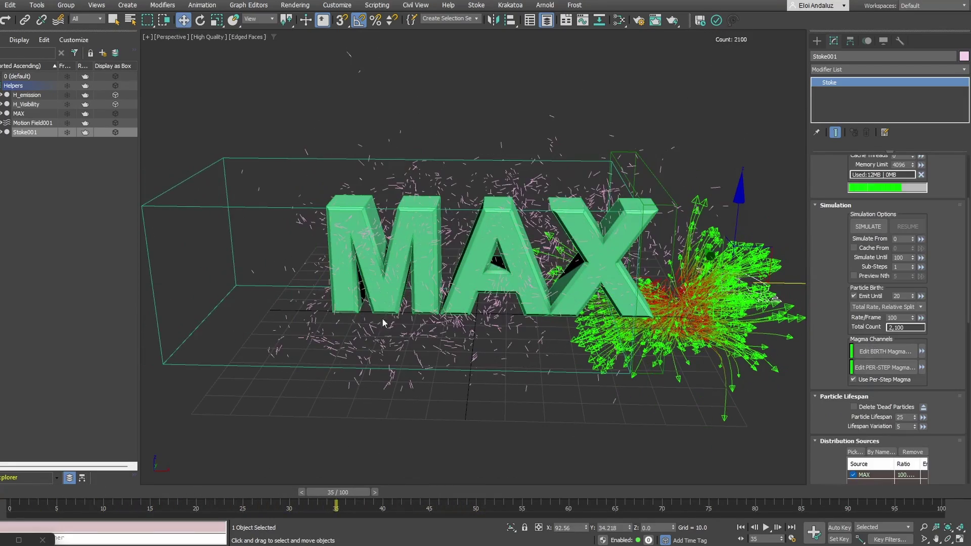
- Enable Delete 'Dead' Particles using the Age and LifeSpan channels, then scrub to watch them die
click(870, 410)
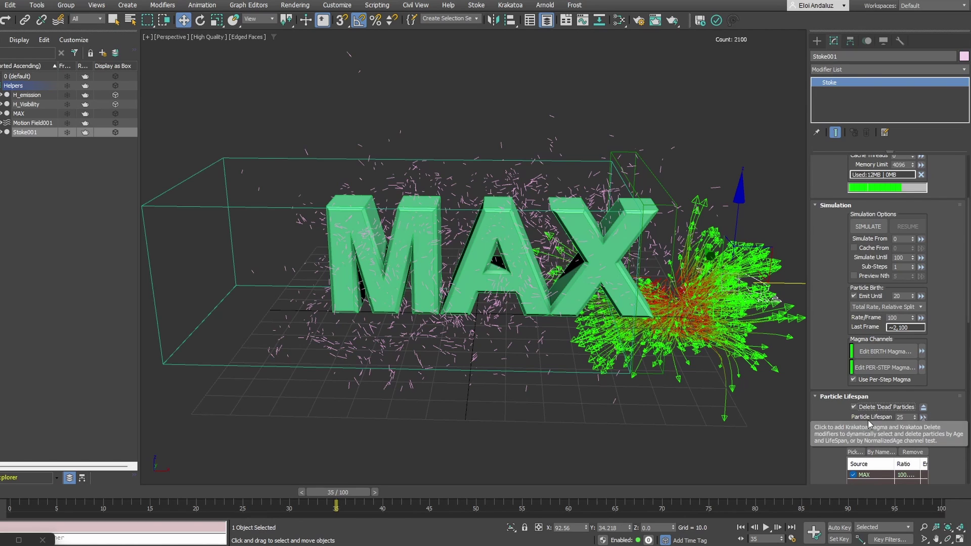
click(905, 418)
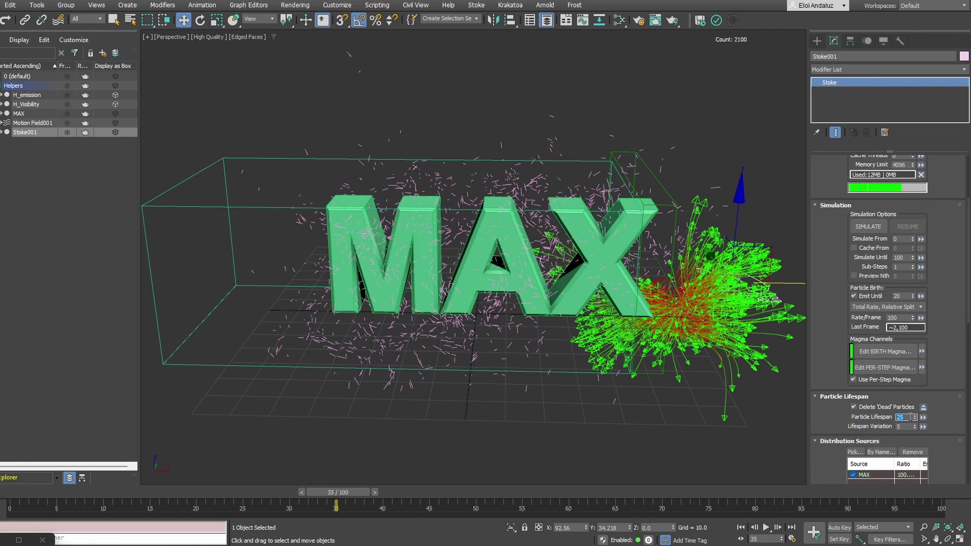
click(924, 407)
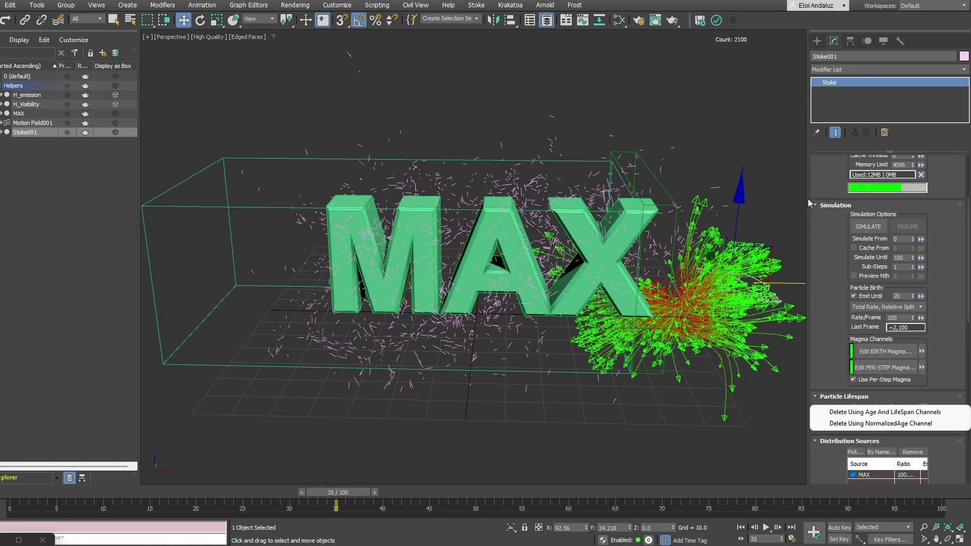
click(886, 413)
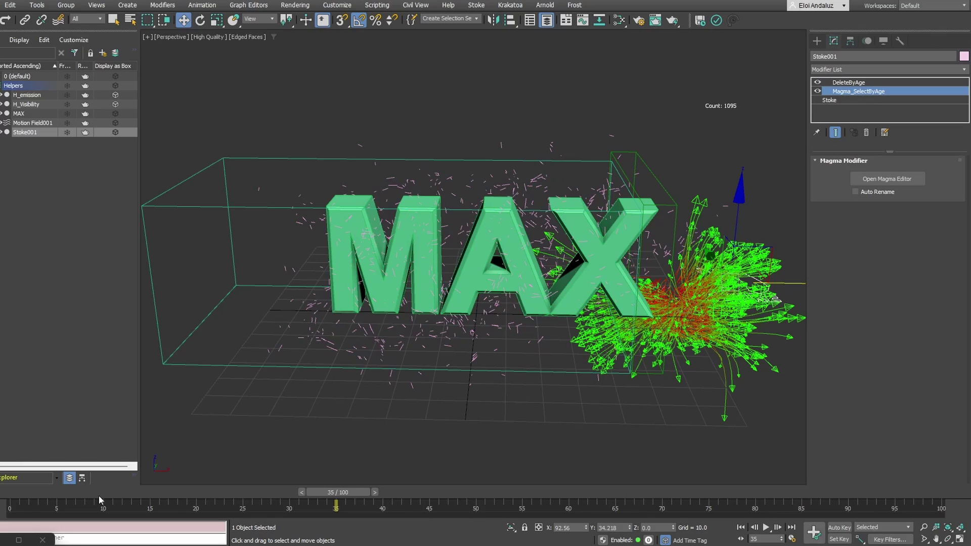
drag(98, 496, 244, 309)
- Add a Retopology modifier to the MAX text and compute it at Face Count 5000
key(w)
click(351, 161)
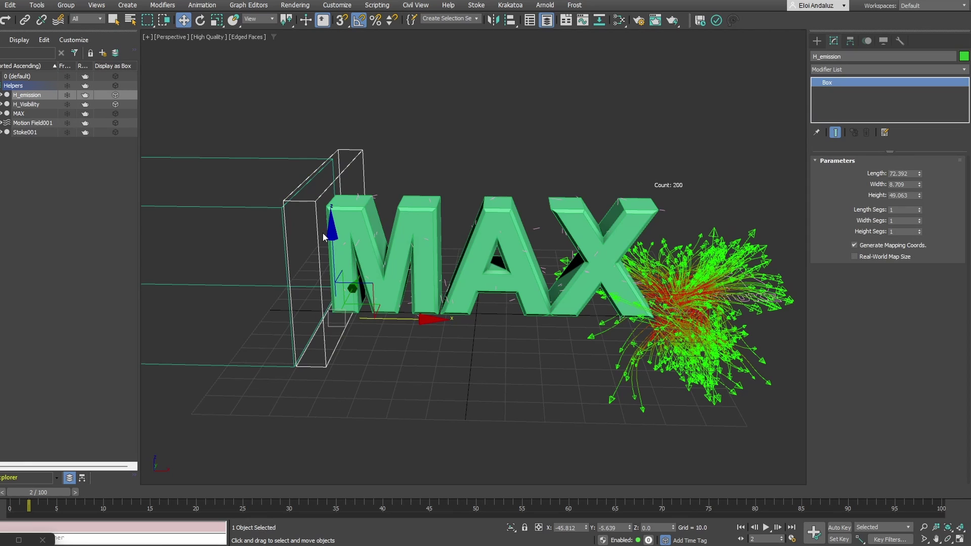
click(410, 221)
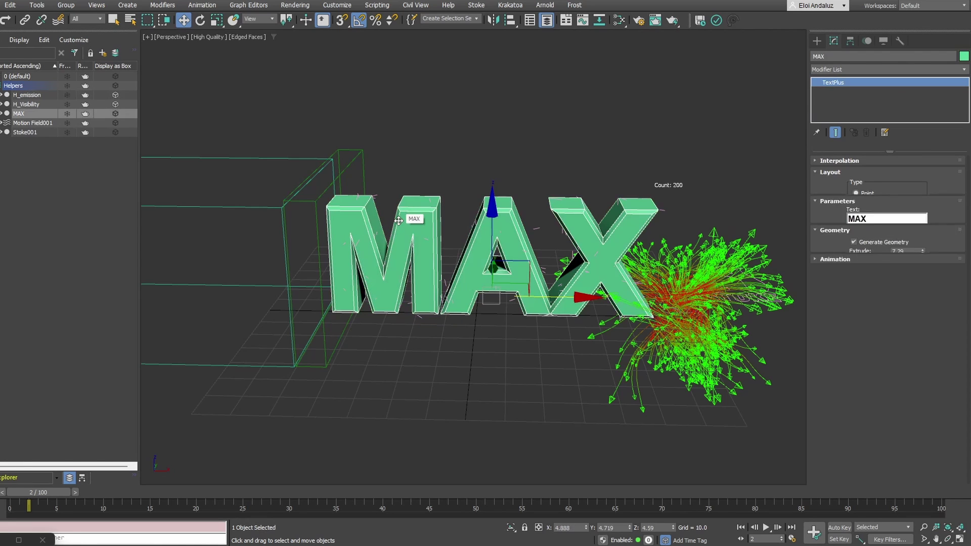
click(961, 71)
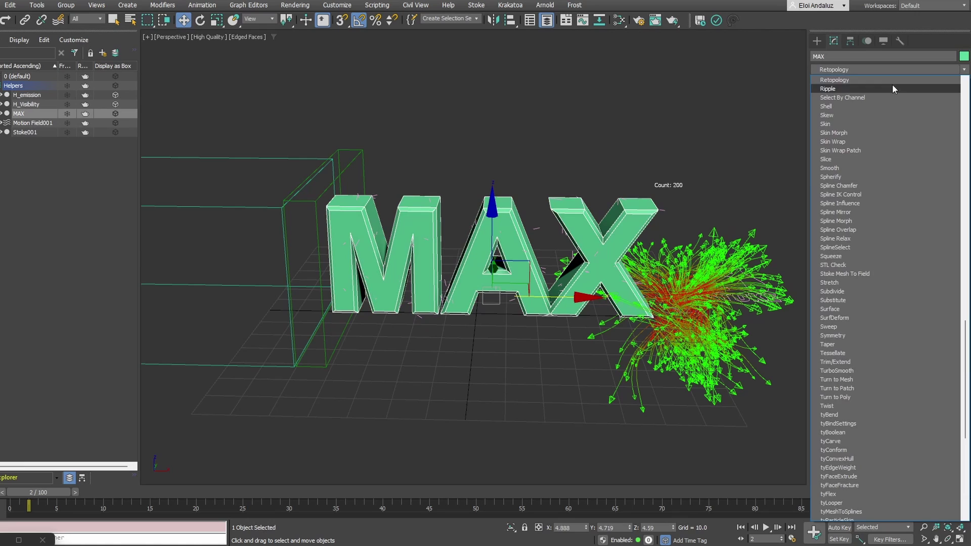
click(891, 83)
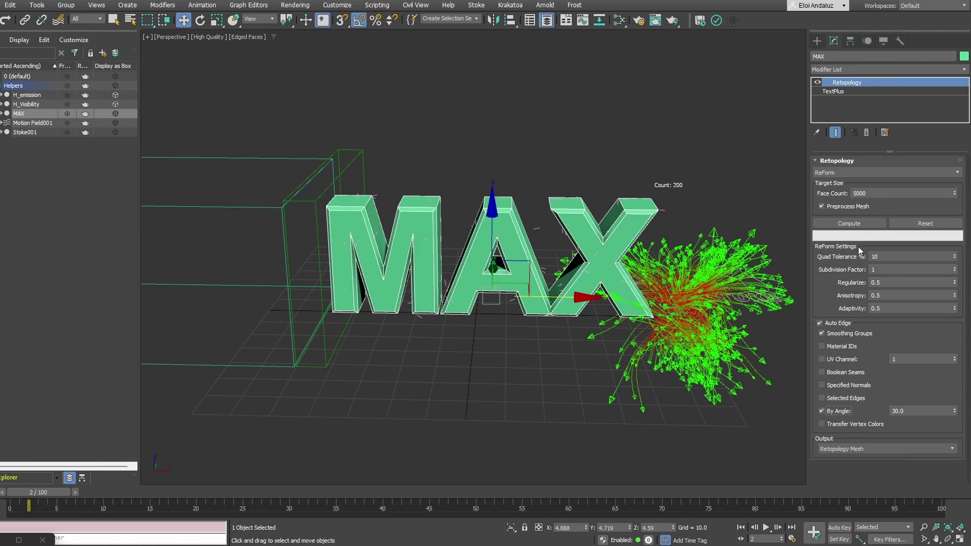
click(855, 225)
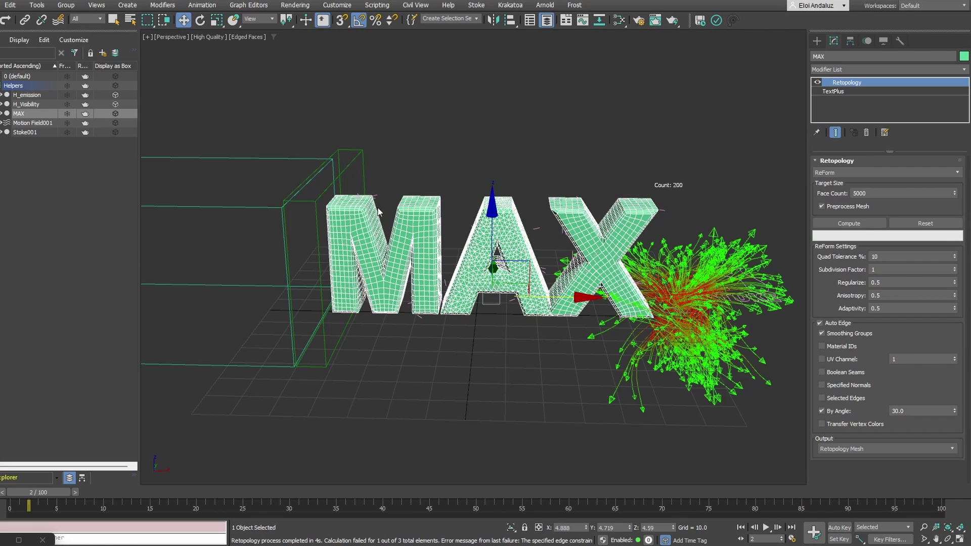
- Add a Vol. Select to MAX using mesh object H_emission at Vertex level, then scrub the timeline
click(965, 70)
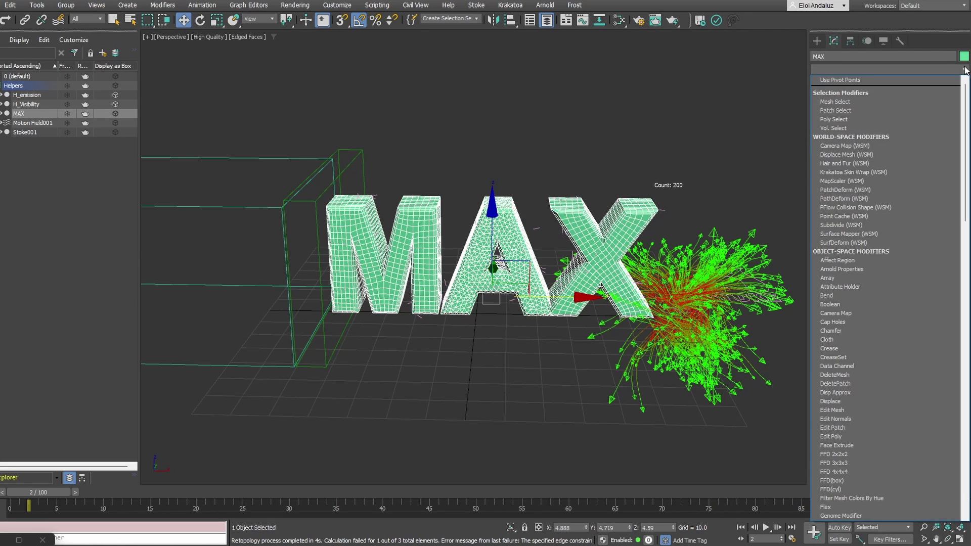
key(v)
key(Return)
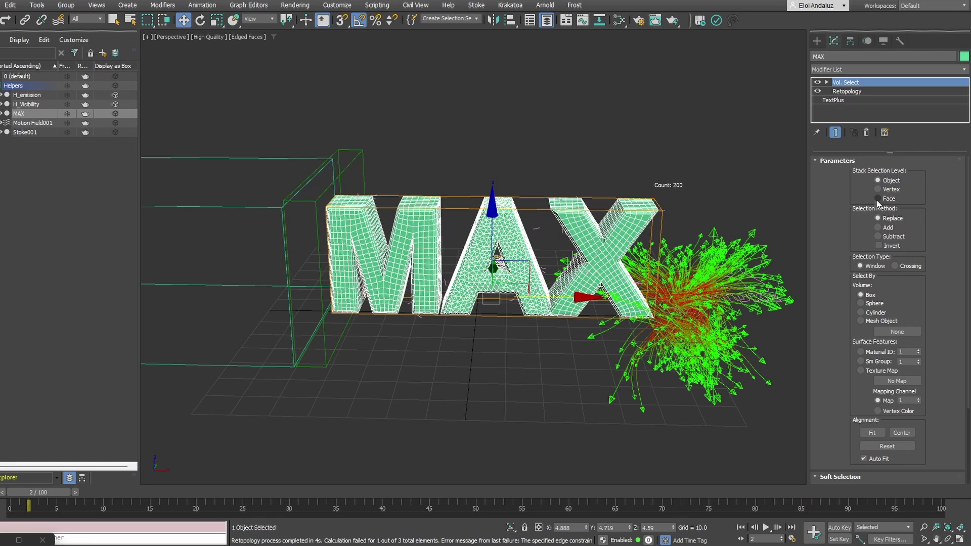
click(861, 320)
click(897, 331)
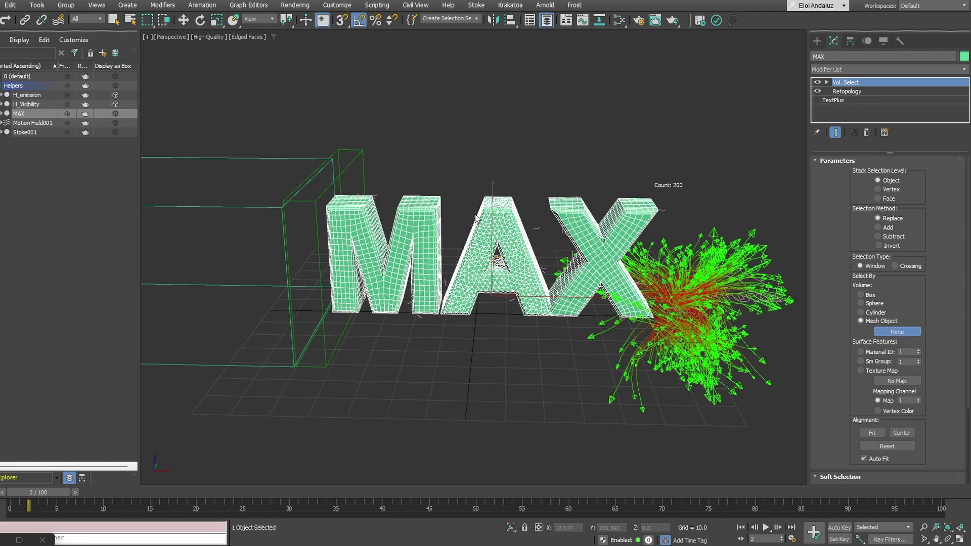
click(352, 161)
click(880, 190)
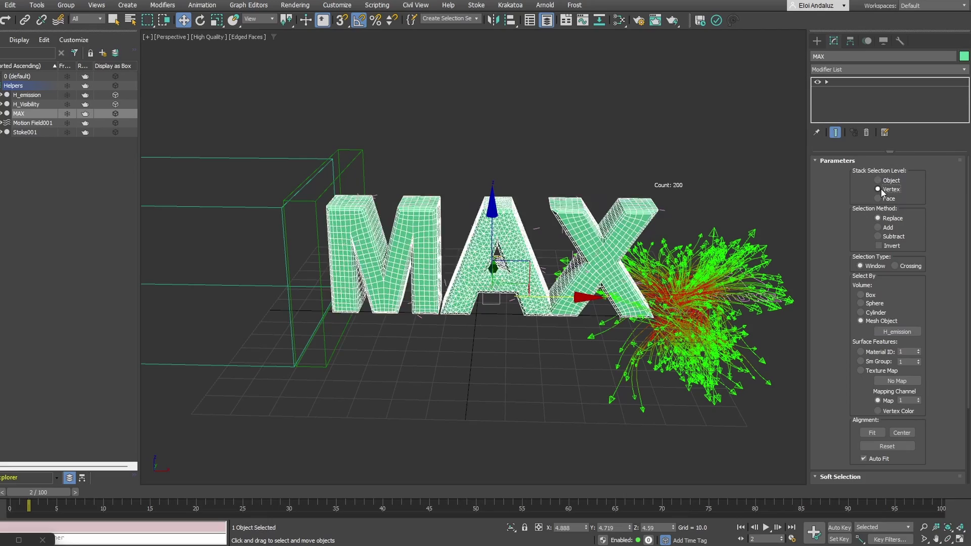
drag(80, 495, 31, 491)
- Select Stoke001 and bring up its base Stoke object settings
key(w)
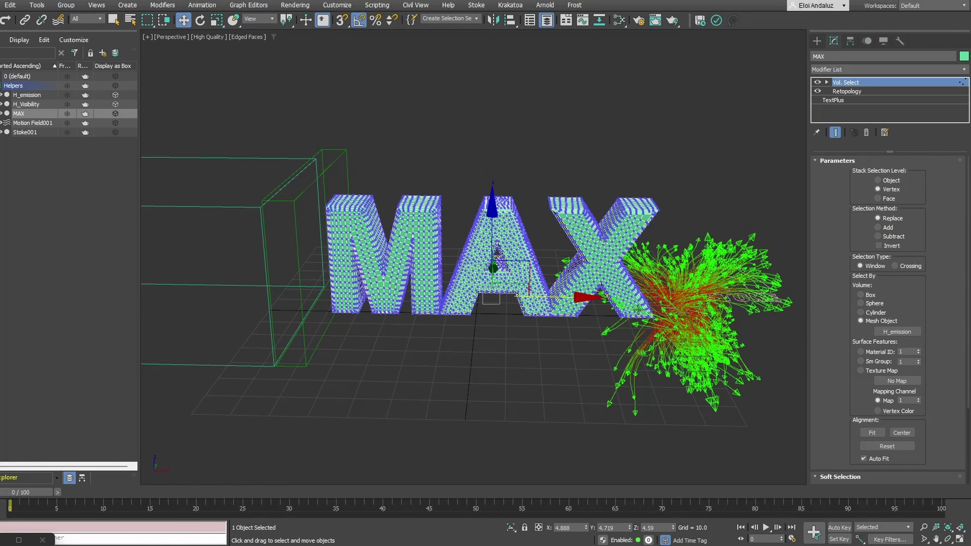
click(746, 297)
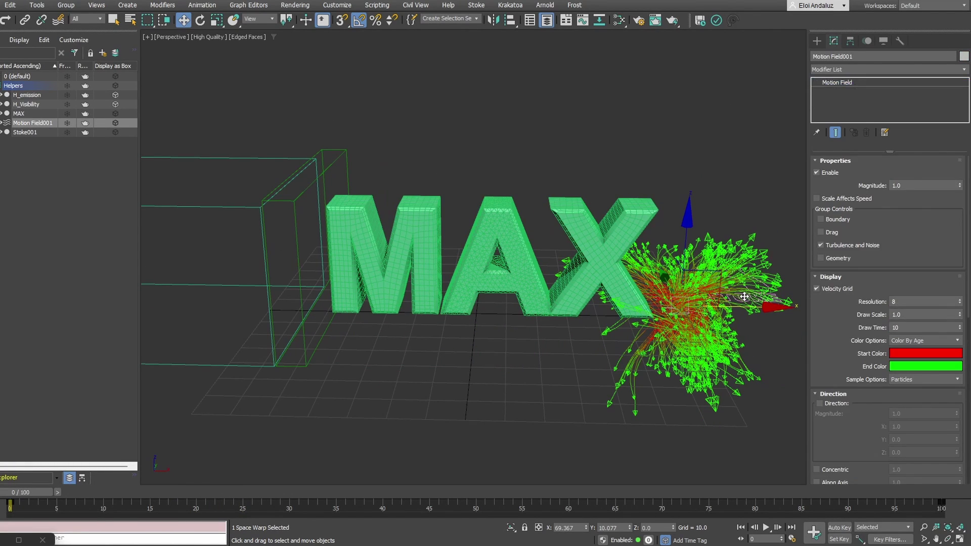
click(851, 101)
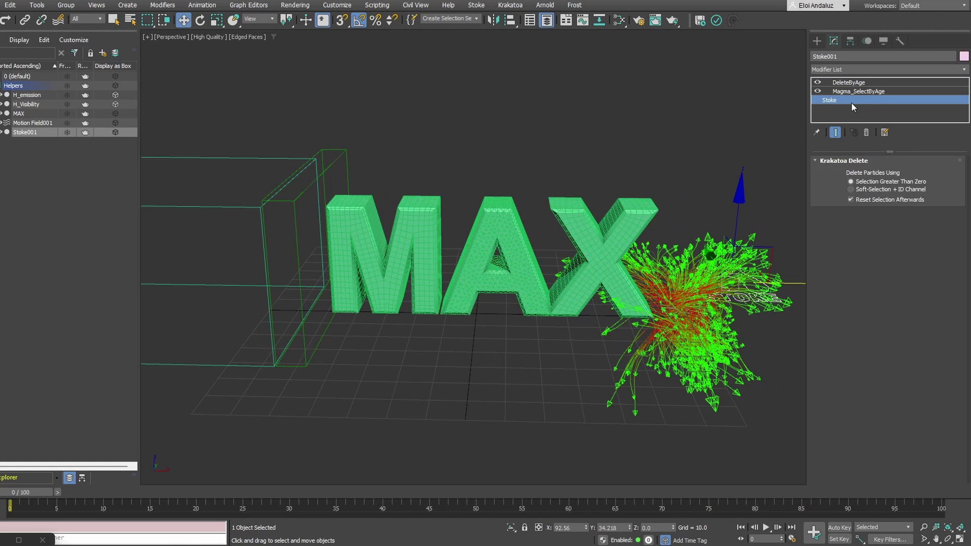
drag(839, 299, 843, 111)
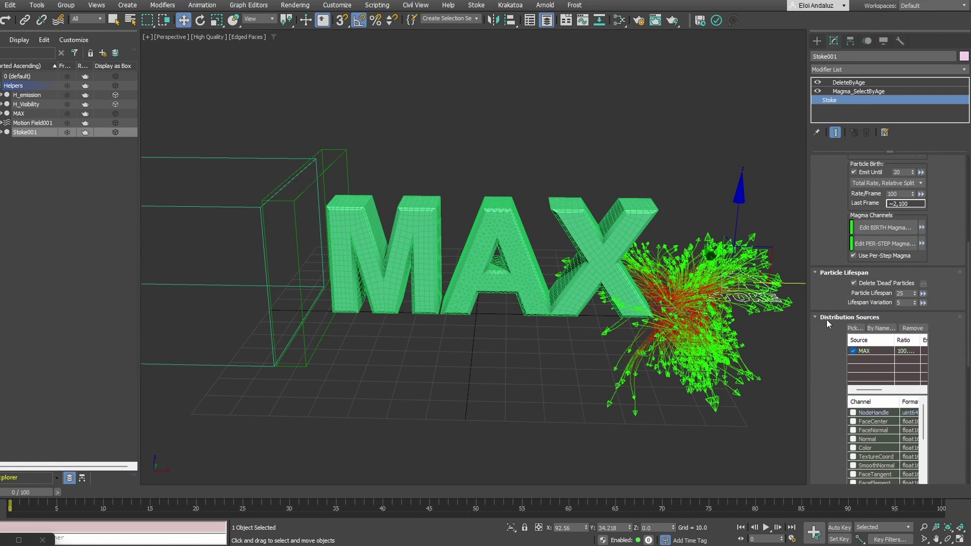
drag(826, 320, 829, 268)
- Change the MAX distribution source from All Faces to Vertex Soft Sel
click(870, 299)
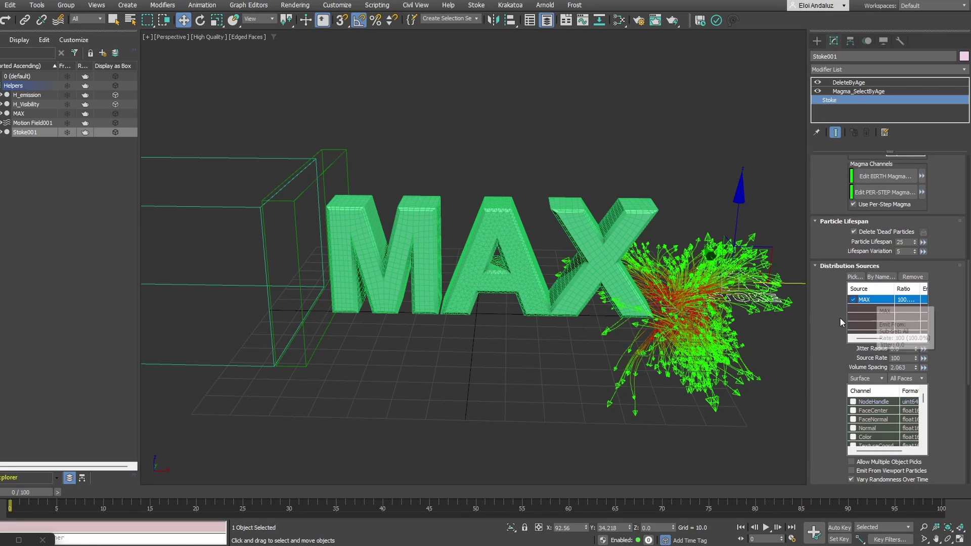
scroll(860, 334, down, 1)
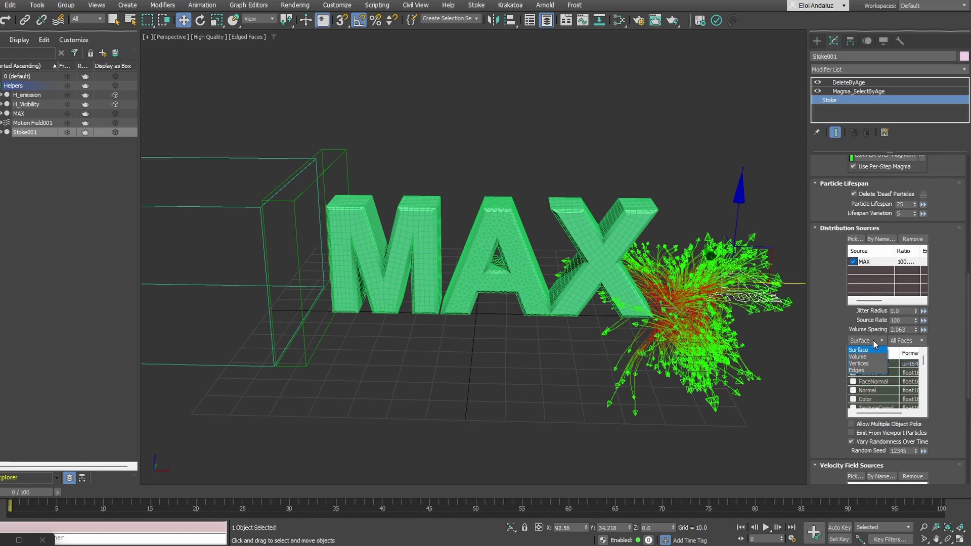
click(913, 341)
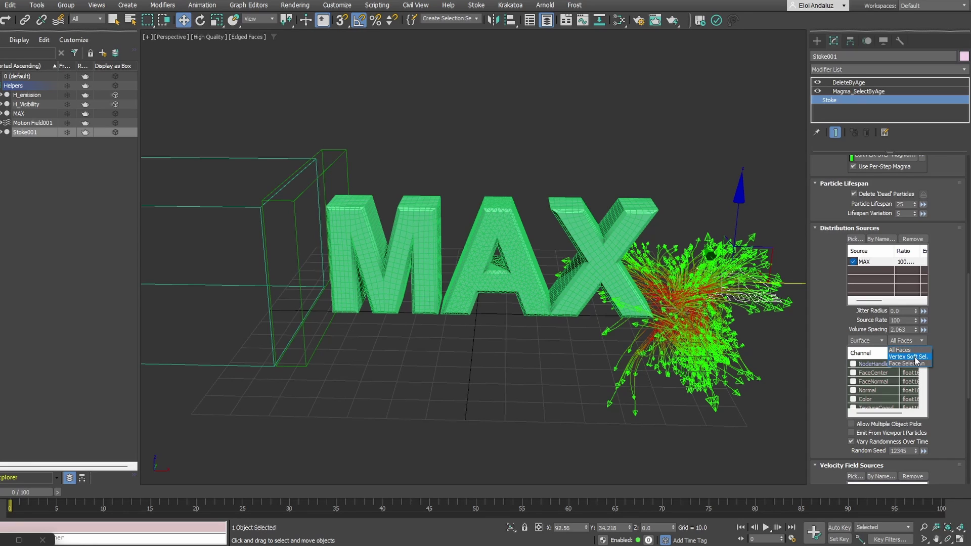
click(917, 358)
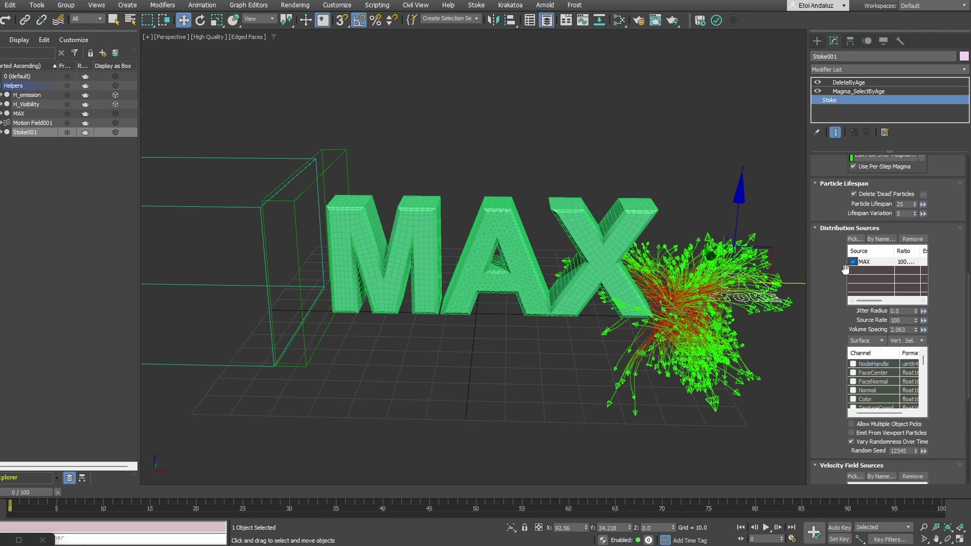
scroll(827, 365, up, 3)
scroll(826, 365, up, 4)
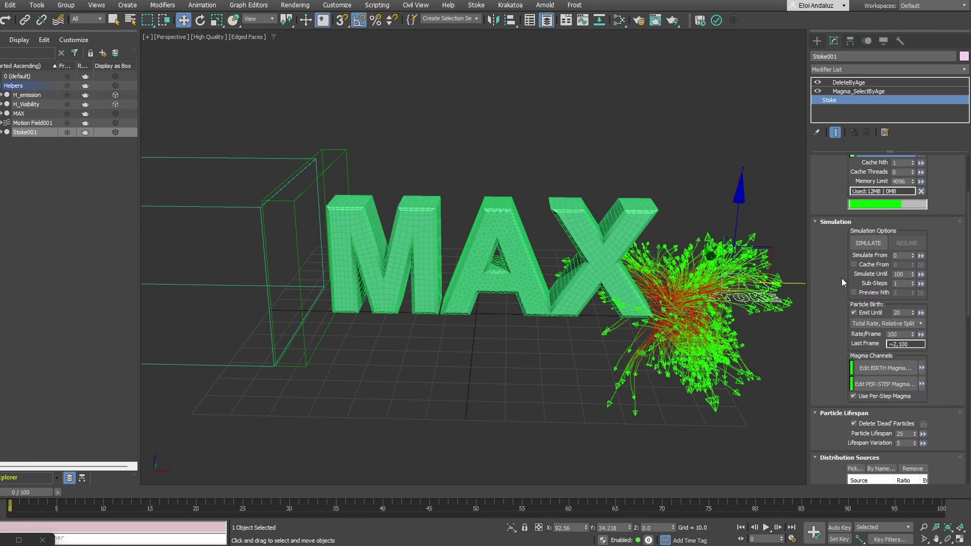
- Simulate Stoke001, overwriting the cache, and scrub to frame 11 to see the particles
click(866, 244)
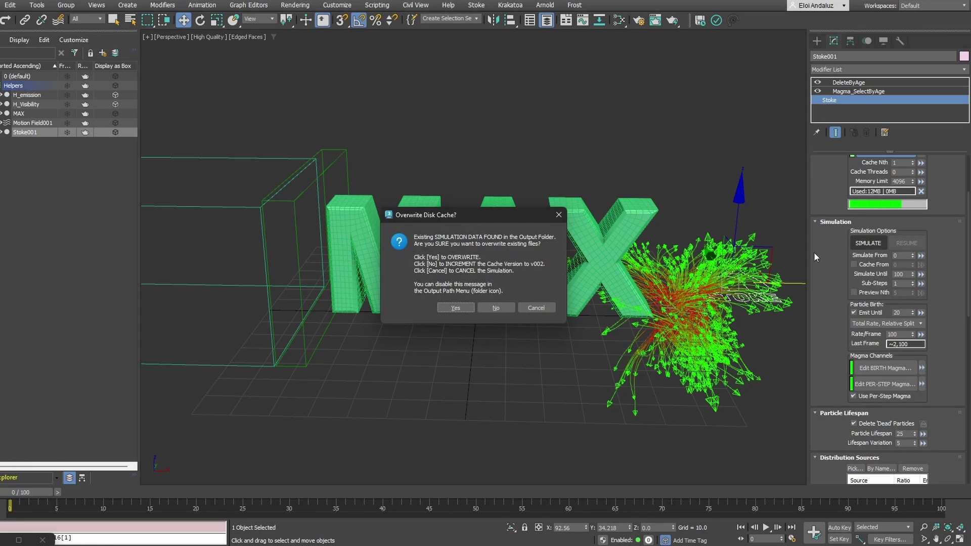
click(446, 306)
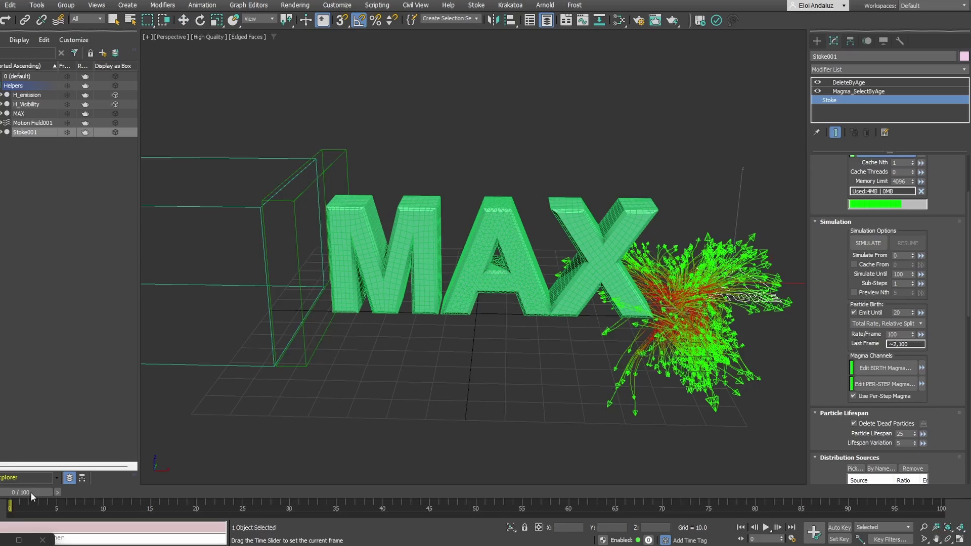
drag(31, 492, 306, 476)
- Set Emit Until to 100 and re-simulate, overwriting the previous cache
key(w)
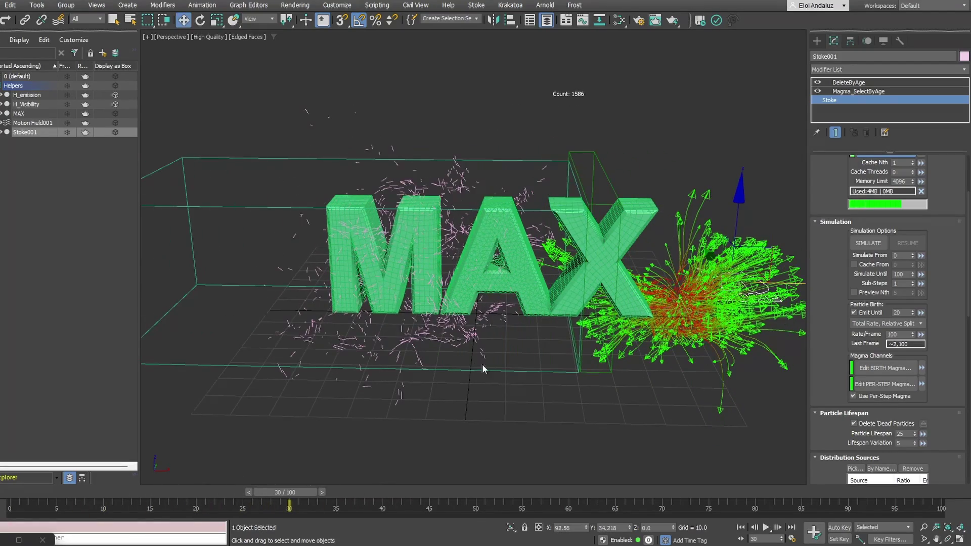
click(905, 274)
click(901, 313)
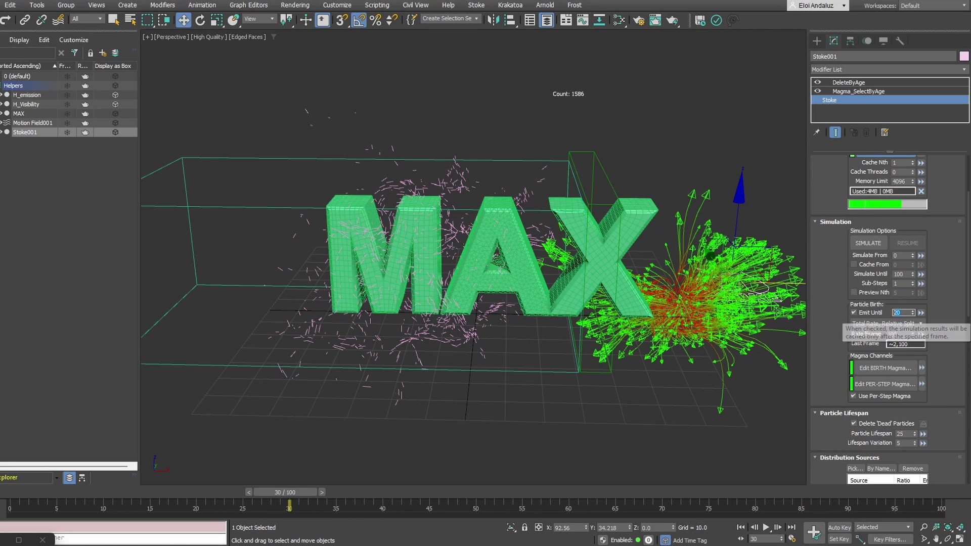
text(100)
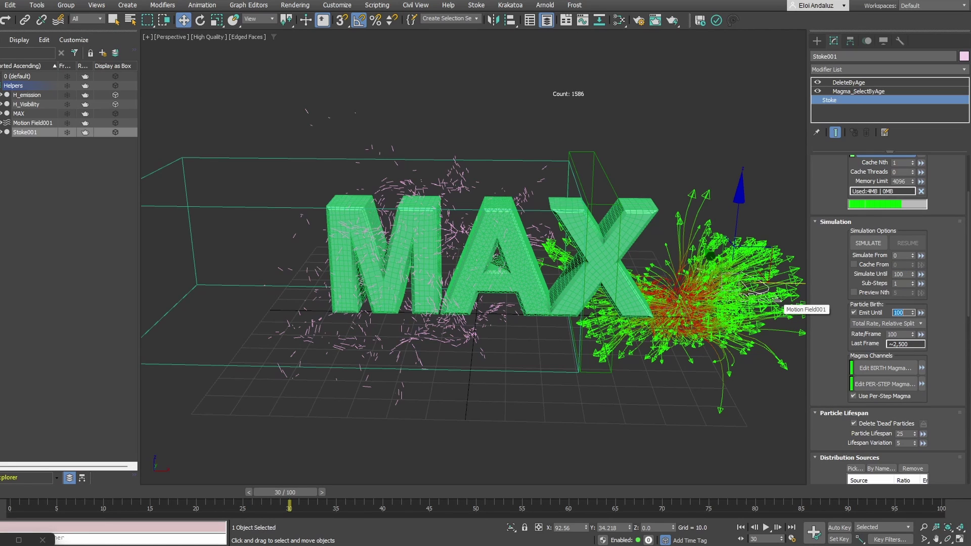
click(862, 243)
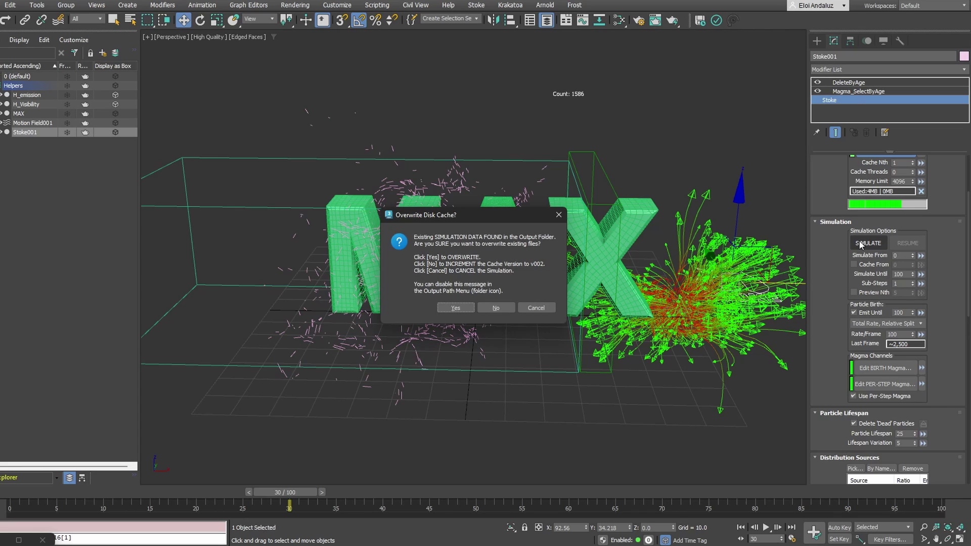
click(461, 307)
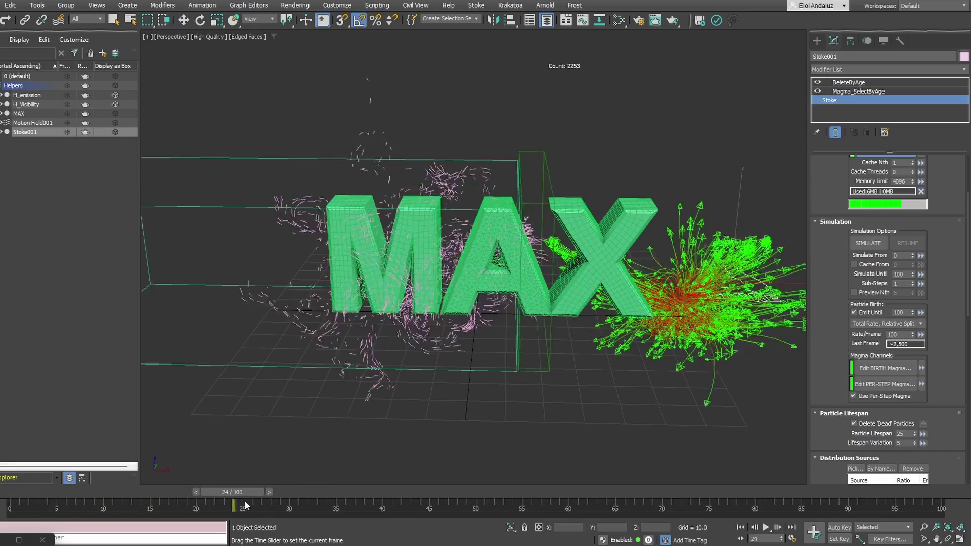
- Scrub through frames 59, 39 and 32 to review Stoke001's particle streaks
drag(310, 506, 128, 487)
key(w)
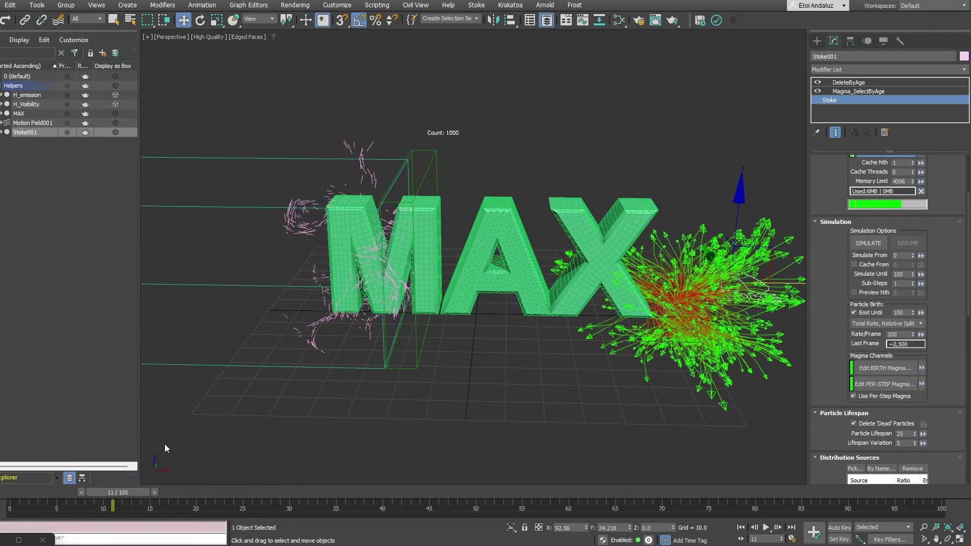
drag(43, 493, 412, 490)
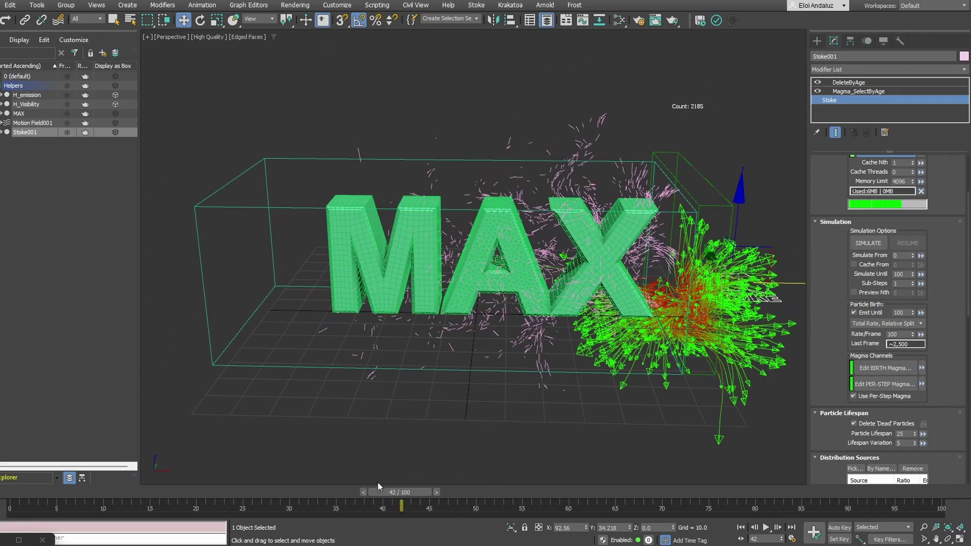
drag(336, 491, 73, 492)
key(w)
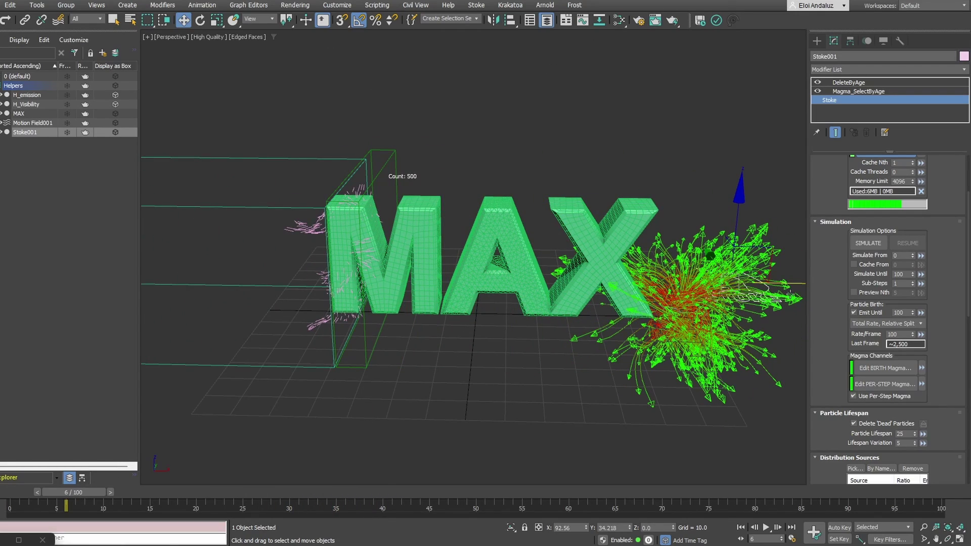
- Clone Stoke001 as a copy named Stoke_hires
shift+drag(791, 282, 727, 279)
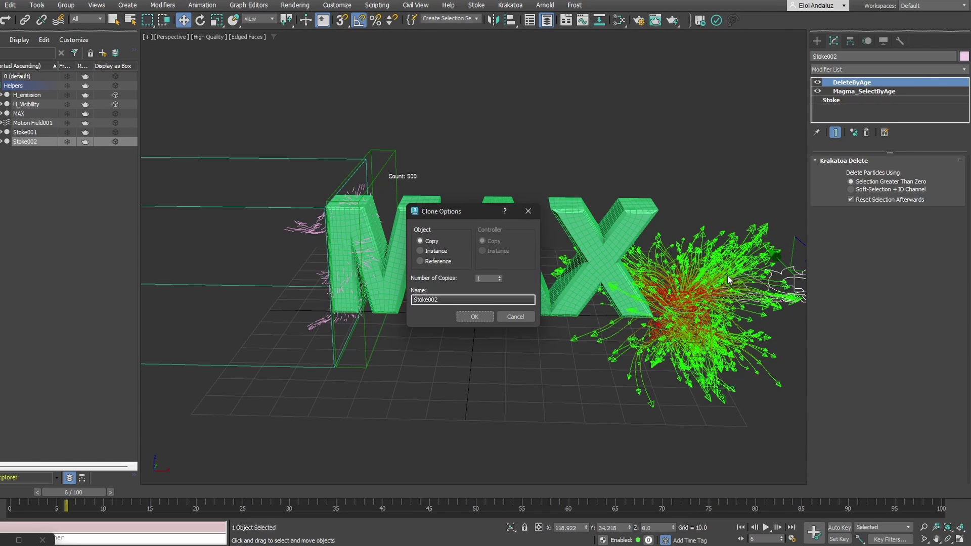
drag(459, 299, 430, 304)
text(_hires)
key(Return)
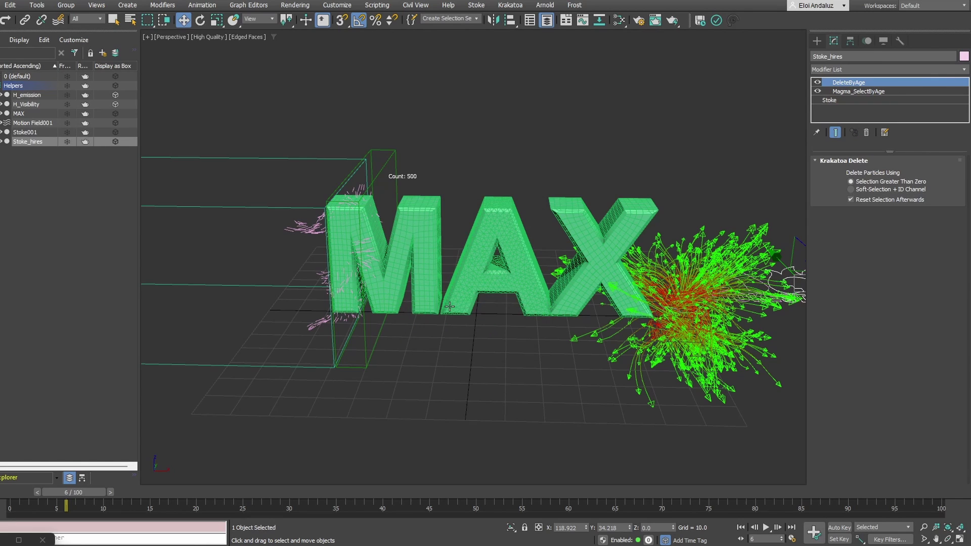
- Show Stoke_hires's base Stoke settings down to Velocity Field Sources
click(827, 100)
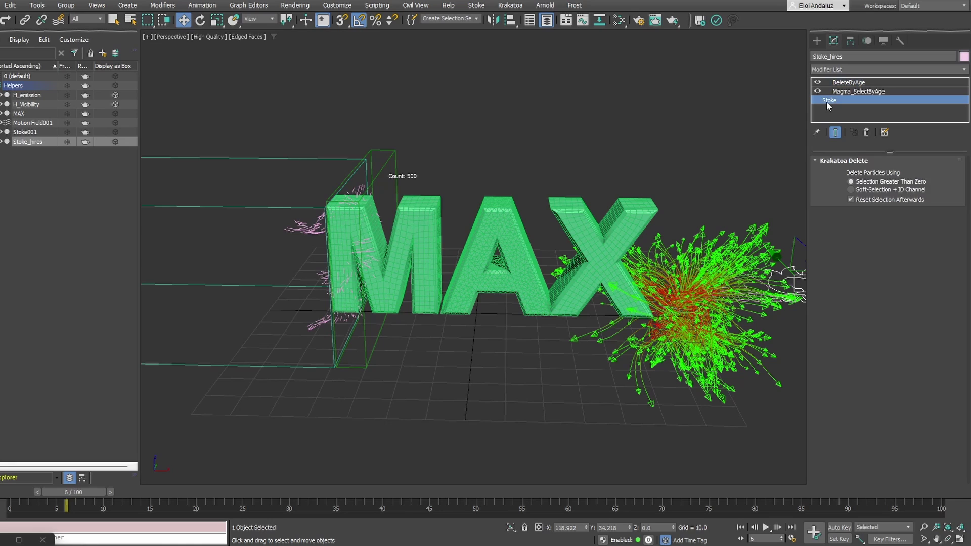
scroll(829, 292, down, 5)
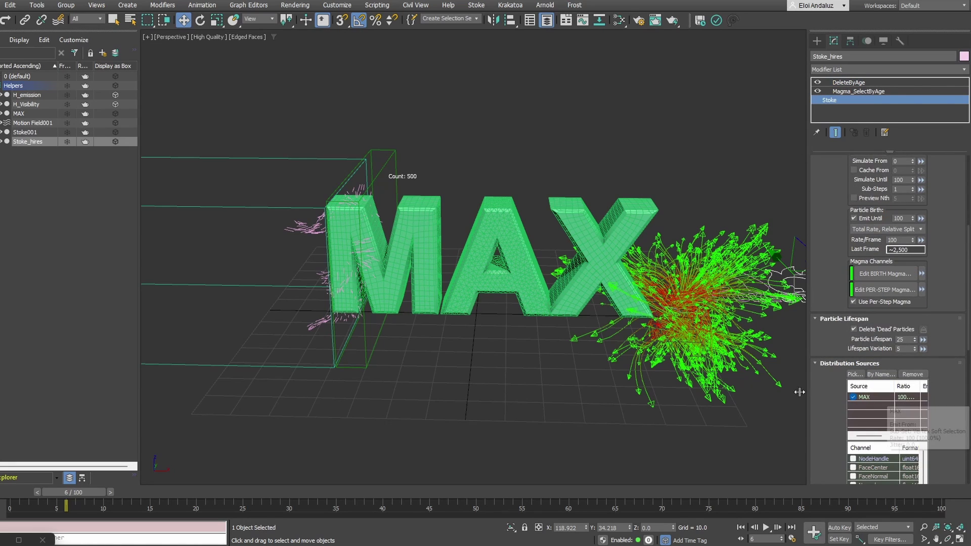
scroll(871, 429, down, 7)
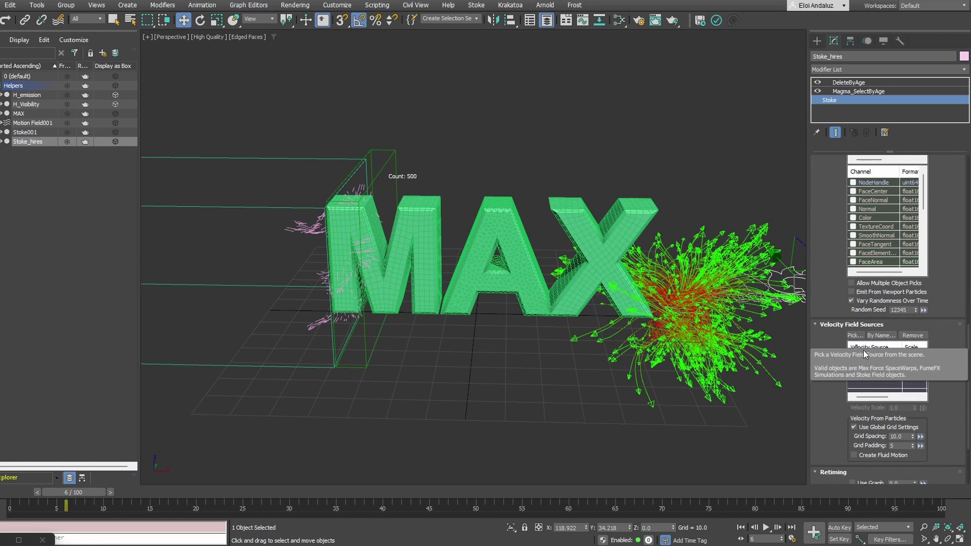
- Remove Motion Field001 from Stoke_hires's velocity field sources and pick Stoke001 instead
click(874, 357)
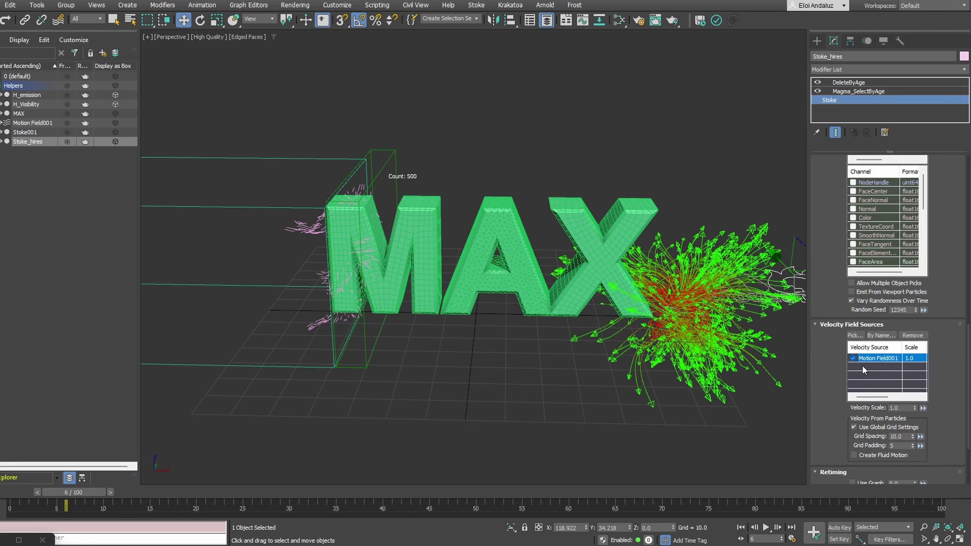
click(912, 336)
click(856, 335)
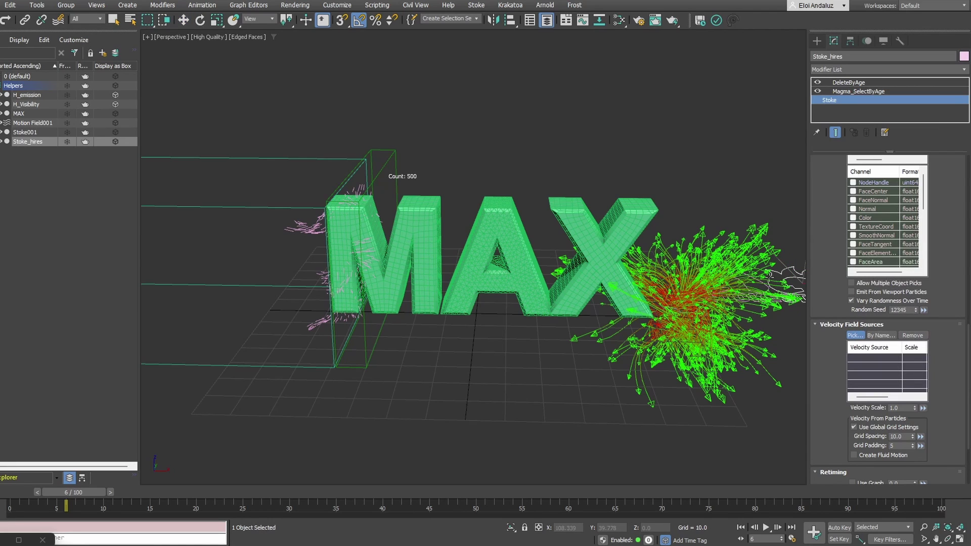
click(763, 285)
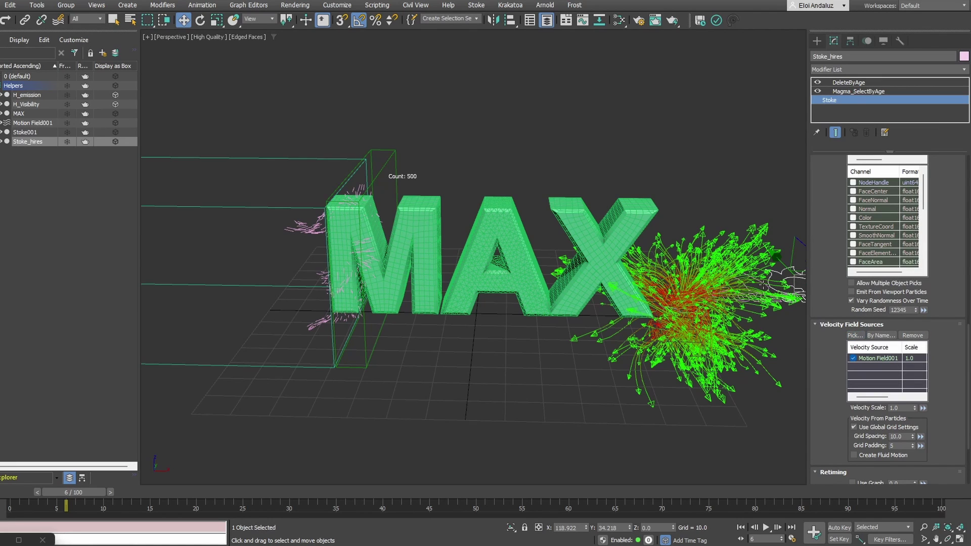
click(875, 358)
click(912, 336)
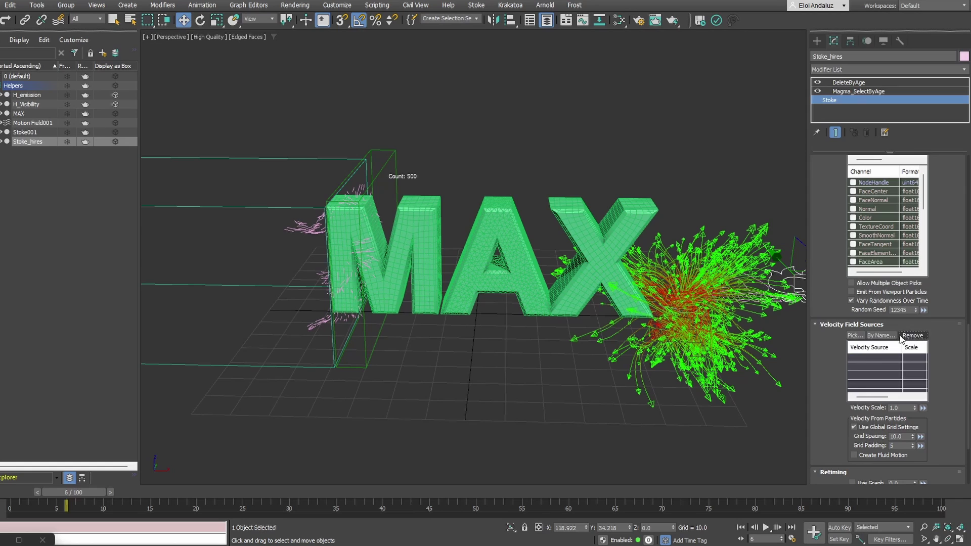
click(860, 336)
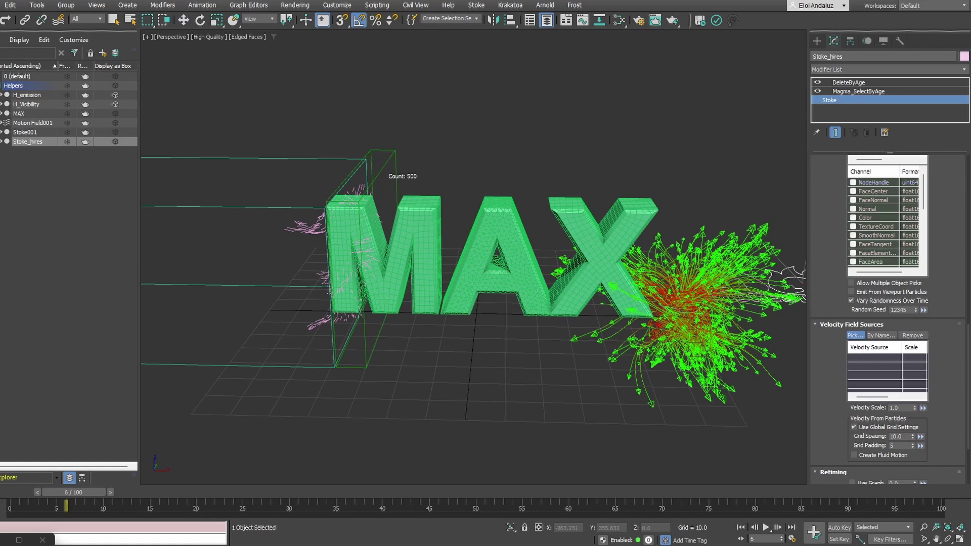
click(24, 132)
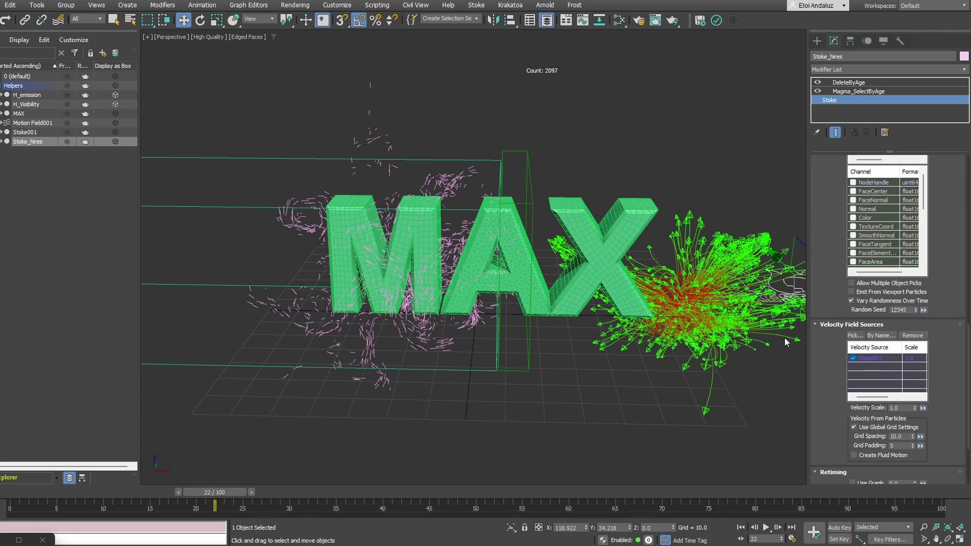
- Set the Stoke_hires Particle Birth Rate/Frame to 6000
scroll(824, 303, up, 5)
scroll(870, 319, up, 3)
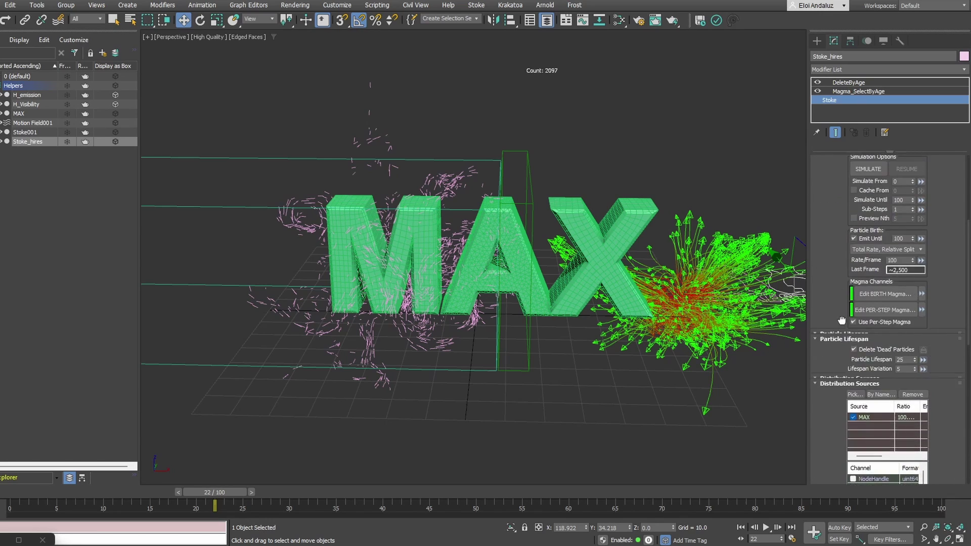
click(894, 301)
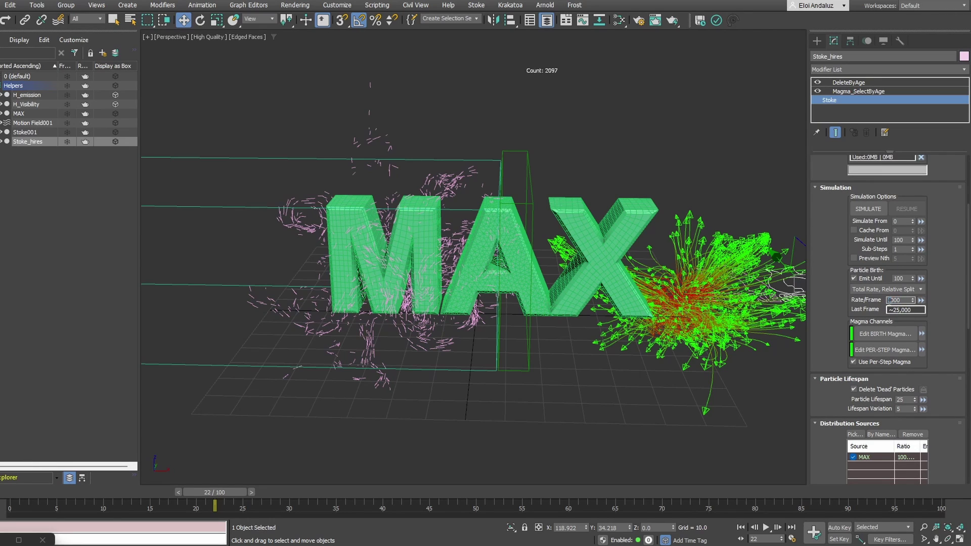
text(6000)
key(Return)
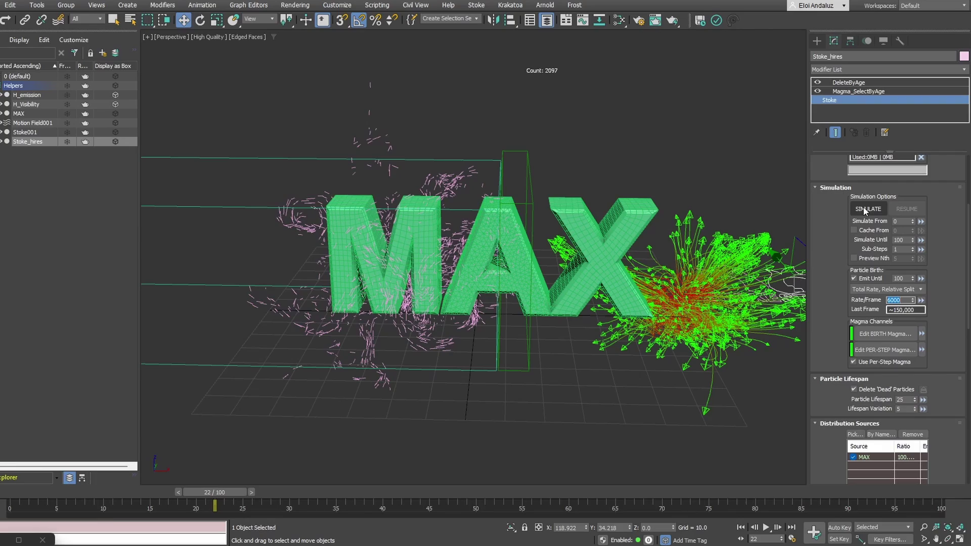
- Re-simulate Stoke_hires, overwriting the disk cache, and scrub back to frame 19
click(865, 210)
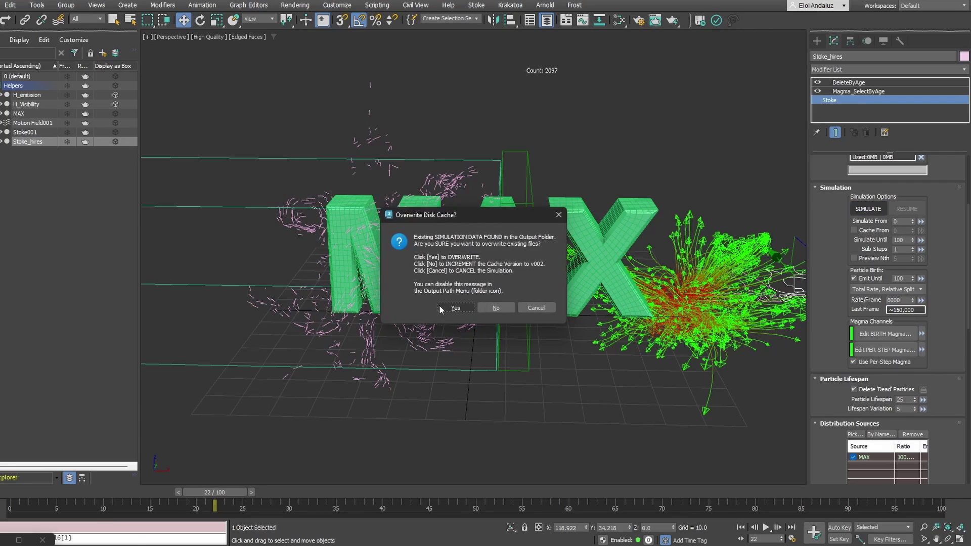
click(453, 309)
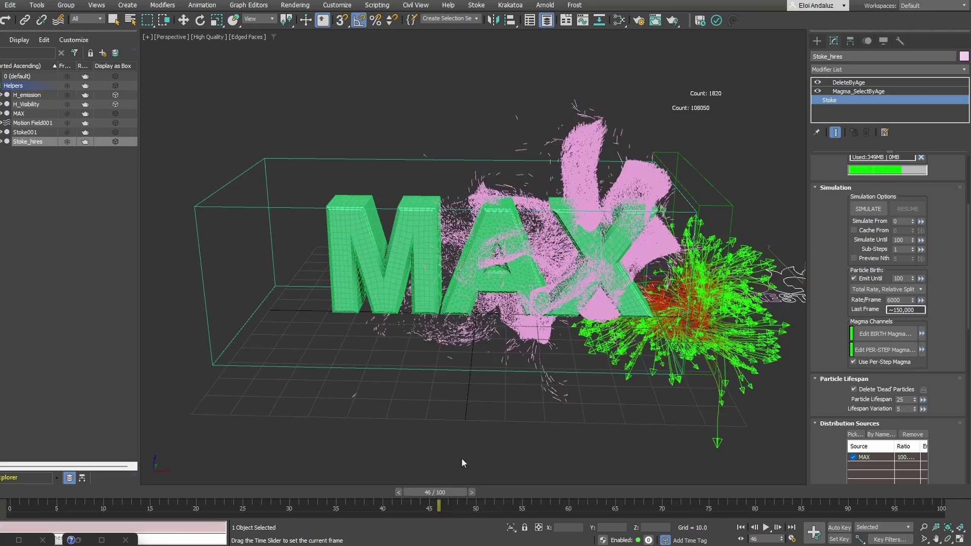
drag(462, 457, 184, 449)
key(w)
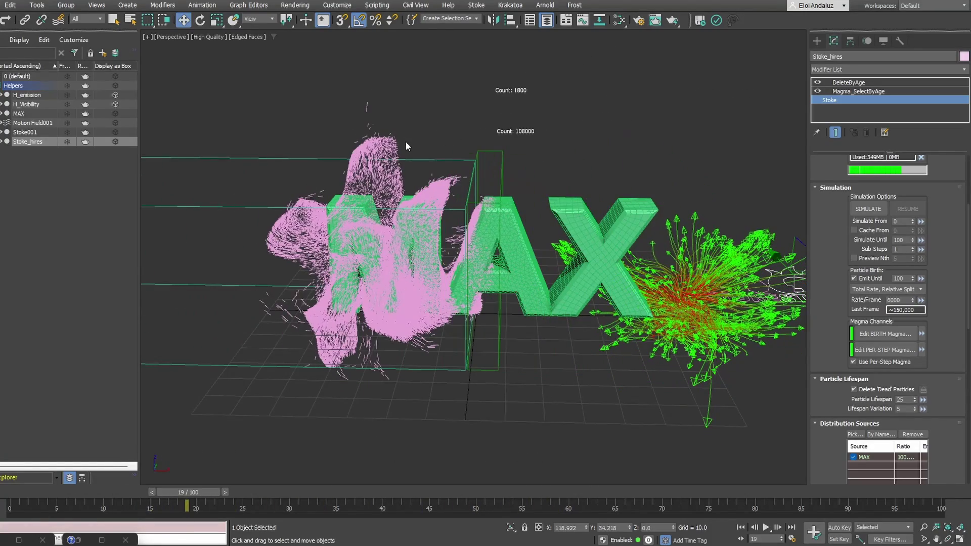
scroll(823, 347, down, 5)
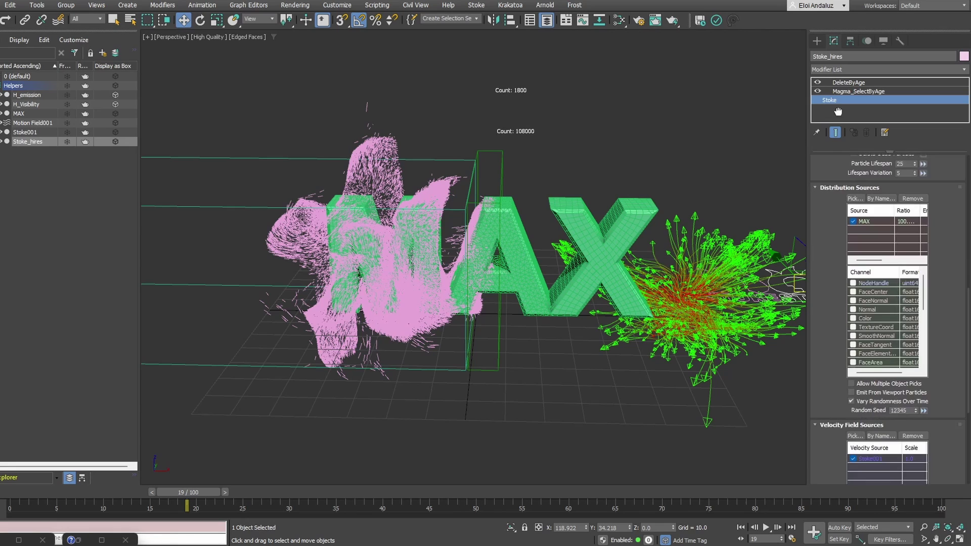
scroll(830, 284, down, 3)
scroll(839, 179, down, 3)
double_click(896, 338)
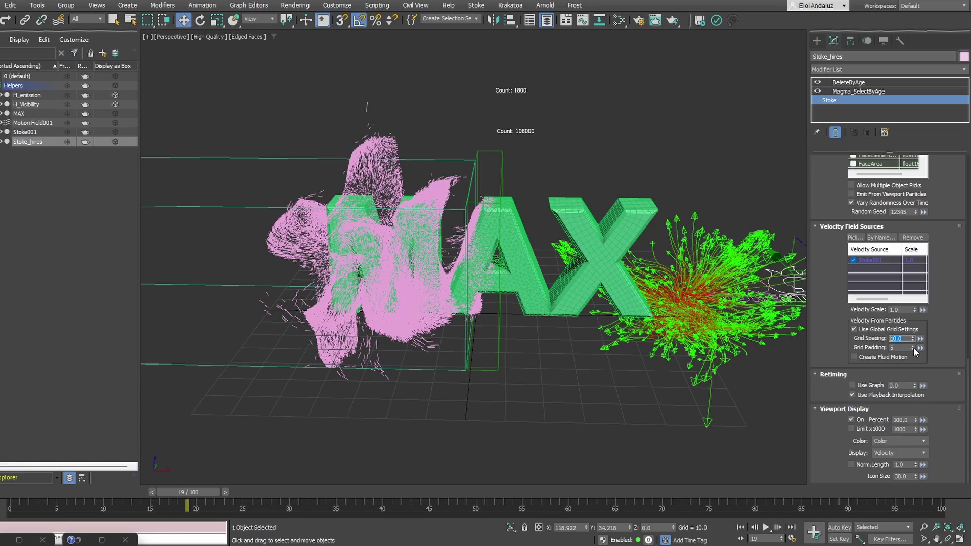
drag(186, 493, 233, 493)
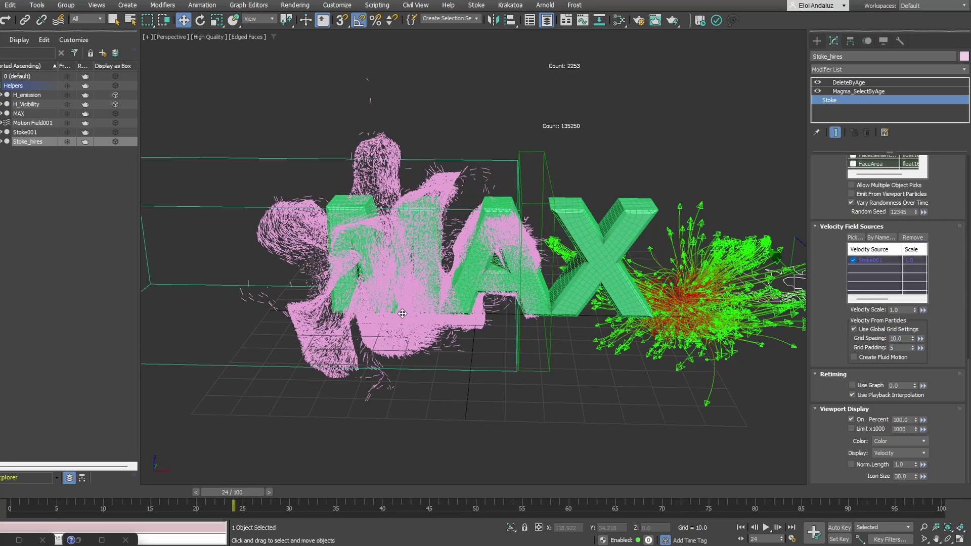
key(w)
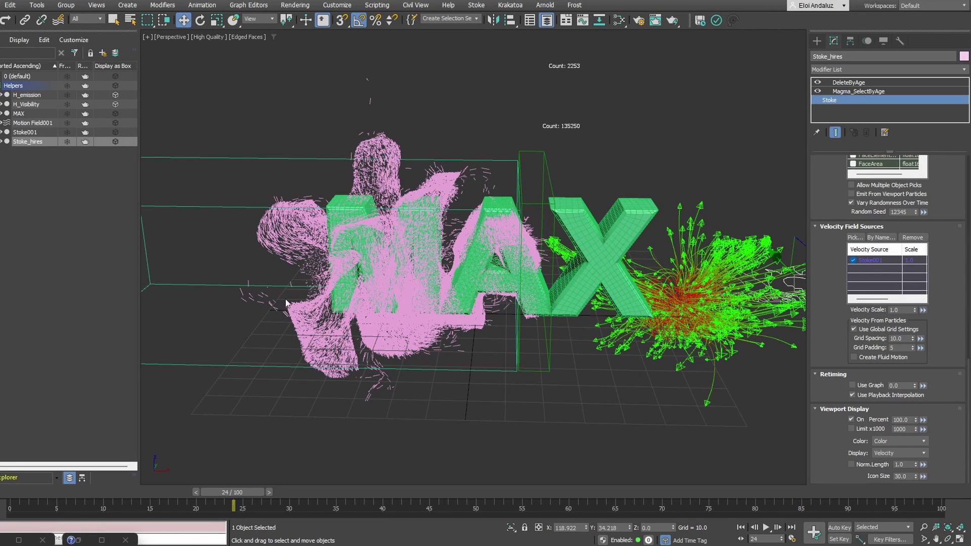
click(903, 339)
scroll(821, 180, up, 6)
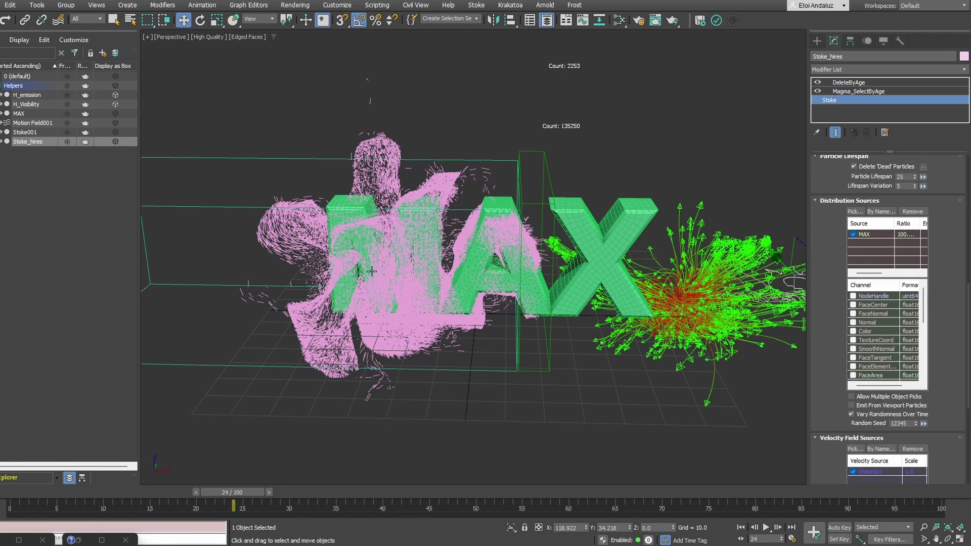
scroll(827, 285, up, 6)
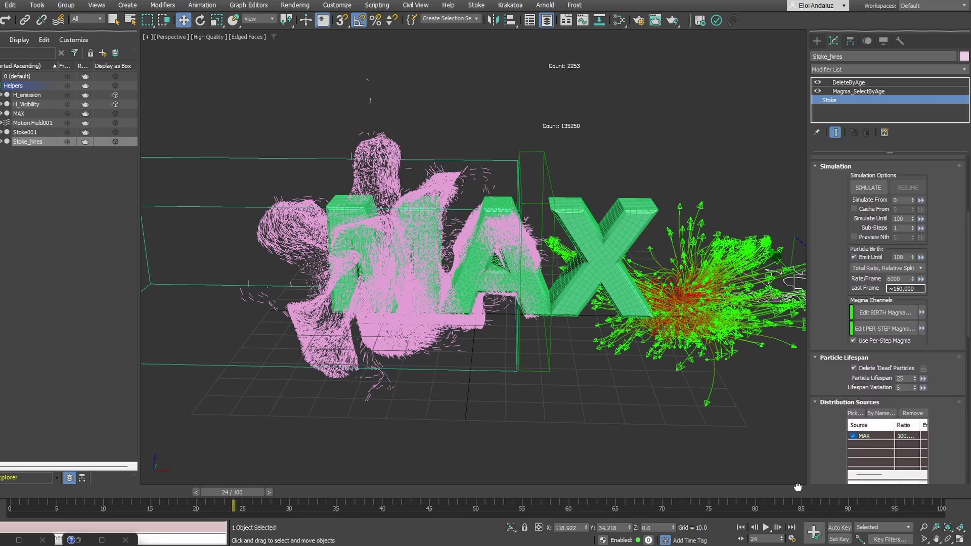
- Enable Preview Nth, re-simulate Stoke_hires overwriting the cache, and return to frame 23
scroll(823, 291, up, 1)
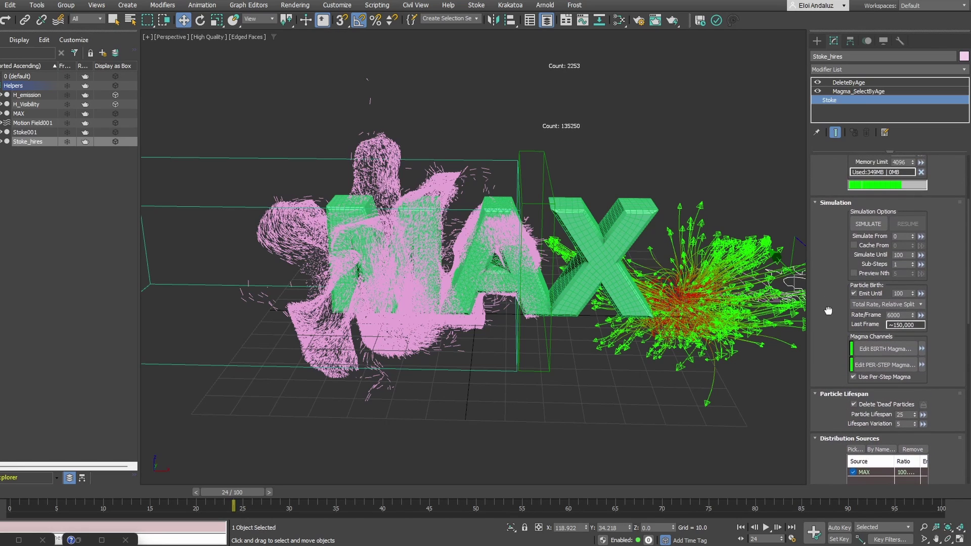
click(854, 274)
click(861, 226)
click(450, 307)
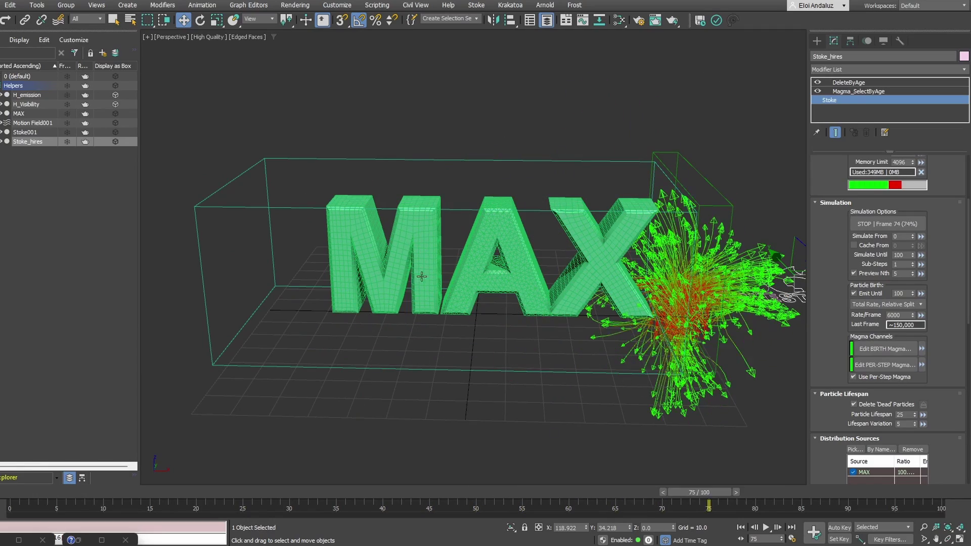
drag(308, 496, 224, 486)
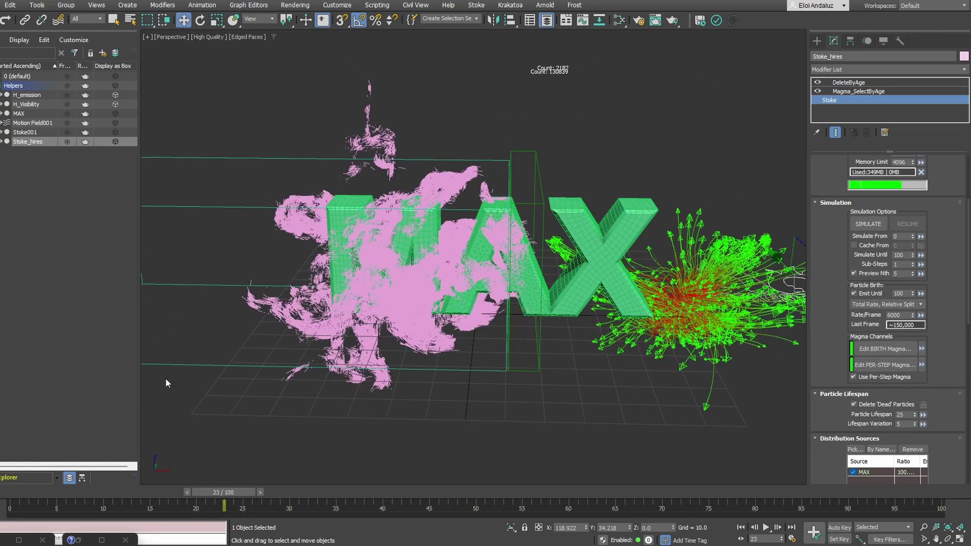
- Give Stoke001 a dark blue object colour
click(30, 132)
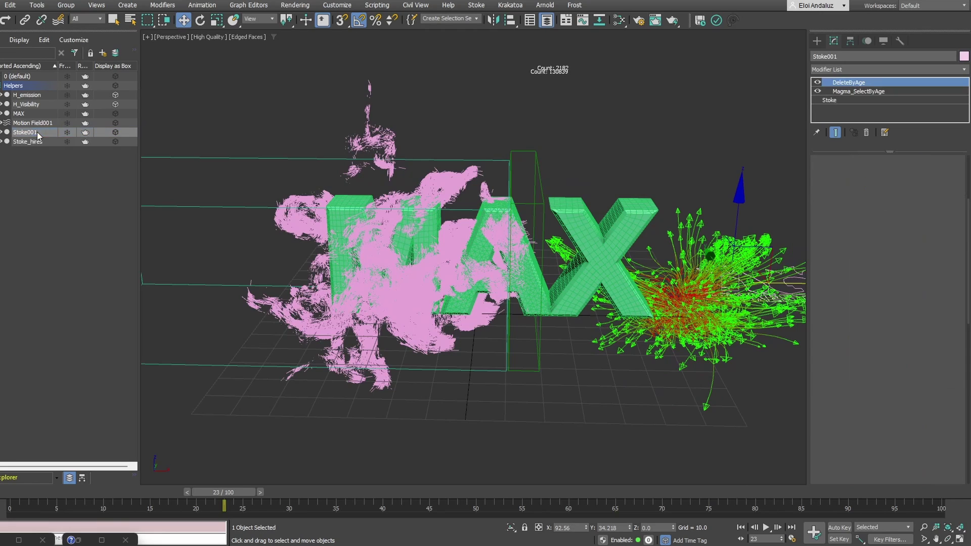
click(964, 57)
click(516, 264)
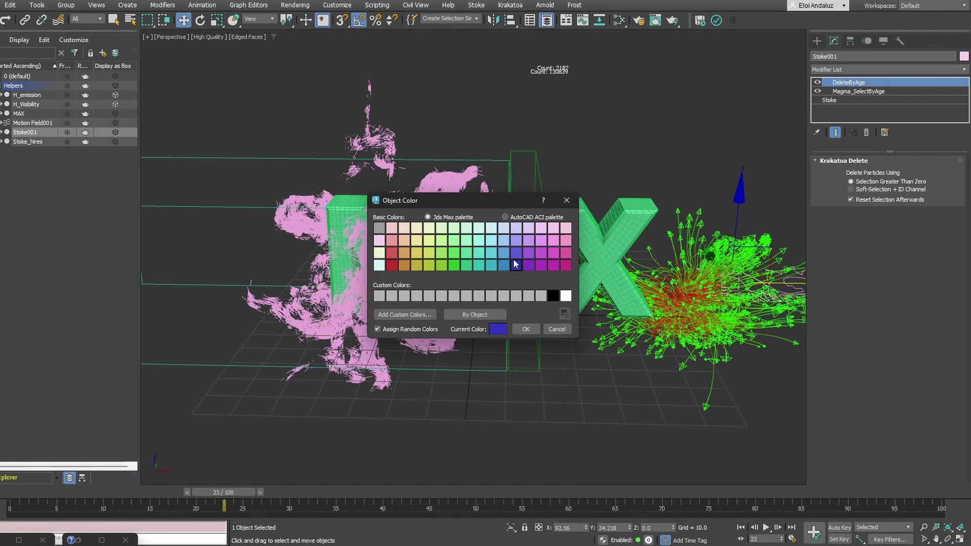
click(526, 328)
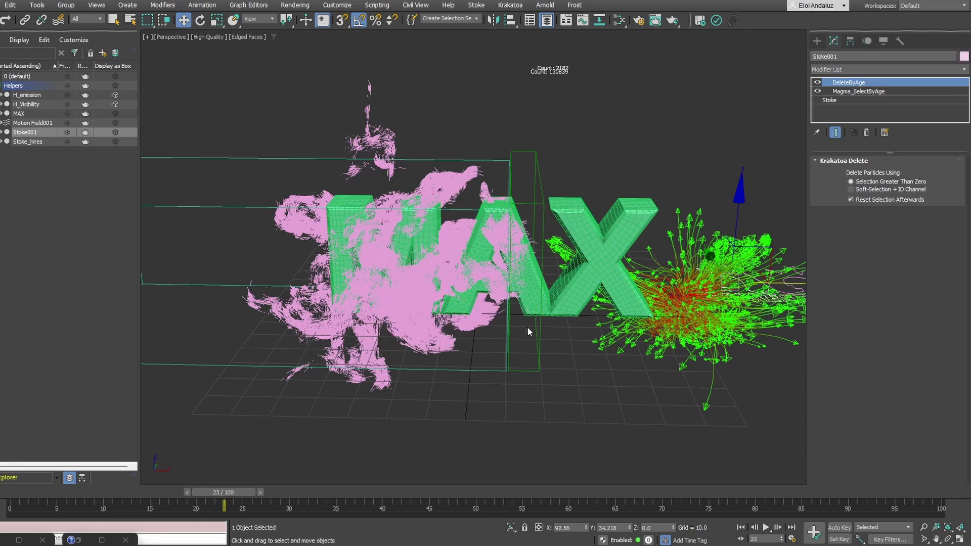
- Scrub from frame 22 forward to frame 35 to compare the two particle sets
drag(237, 493, 223, 493)
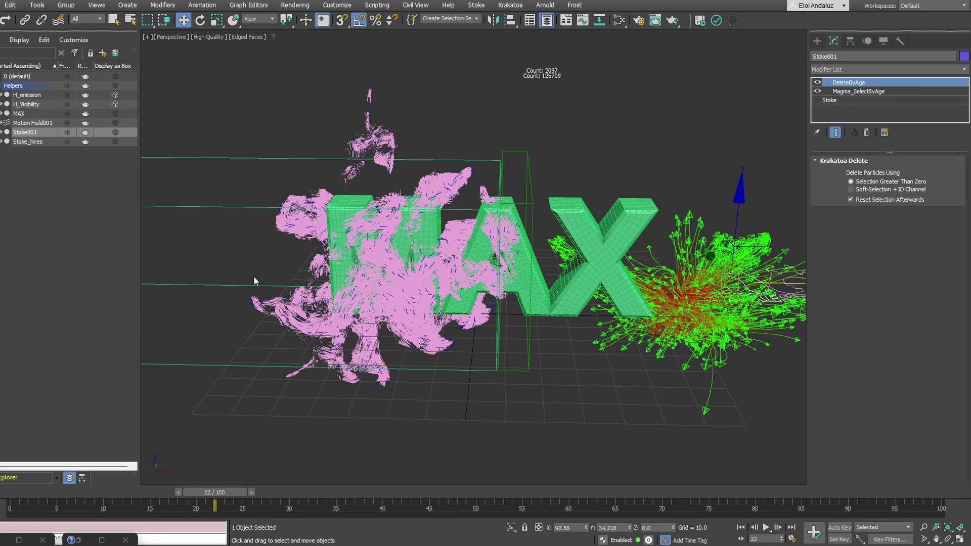
drag(231, 492, 344, 460)
key(w)
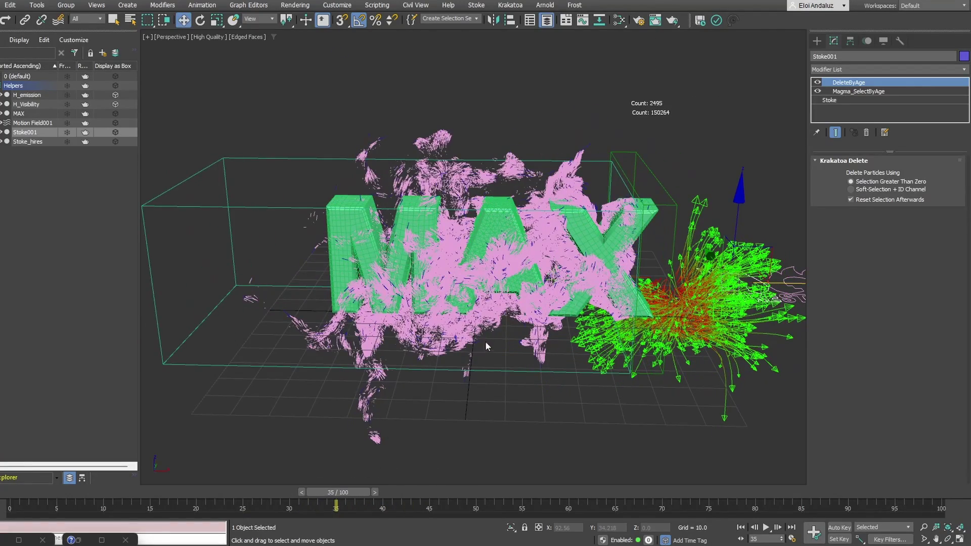
- Select Stoke_hires and turn on Create Fluid Motion in its Stoke settings
click(24, 142)
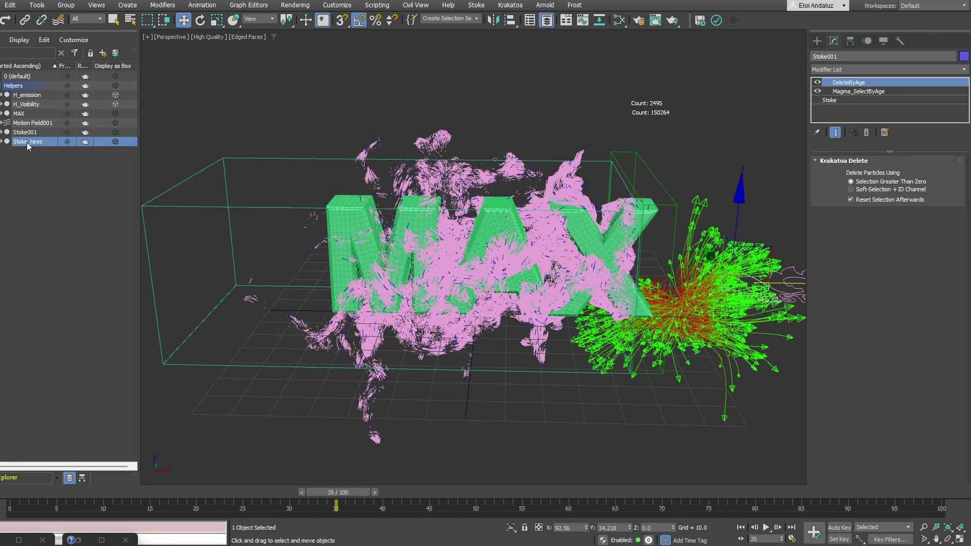
click(836, 100)
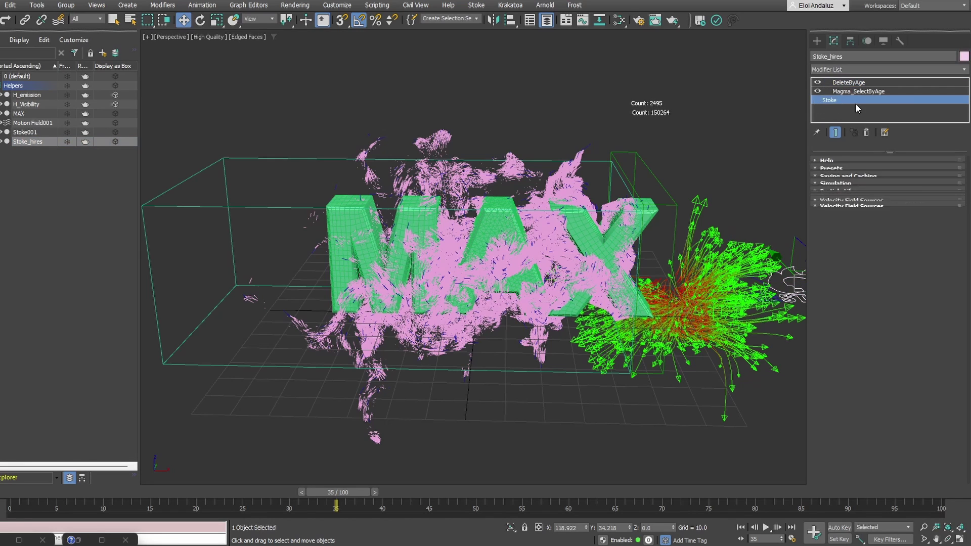
scroll(835, 319, down, 5)
scroll(838, 308, down, 5)
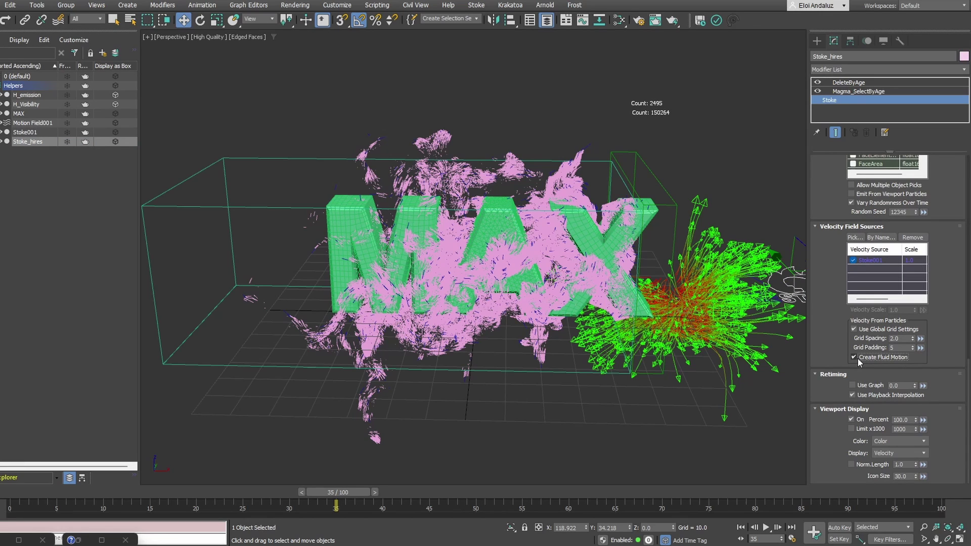
click(858, 357)
drag(807, 189, 803, 397)
drag(816, 250, 810, 318)
- Simulate Stoke_hires, overwriting the disk cache, and scrub to frame 9 to review
click(868, 197)
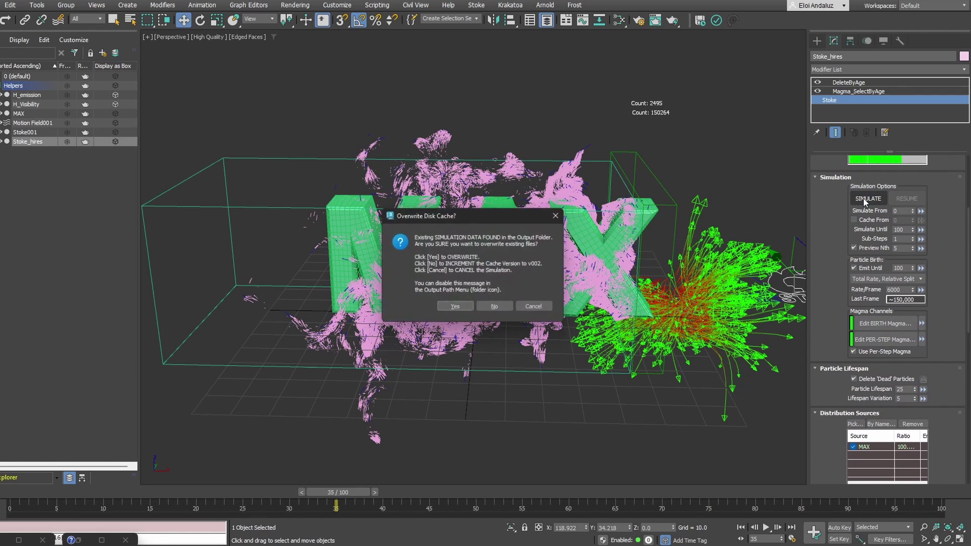
click(451, 307)
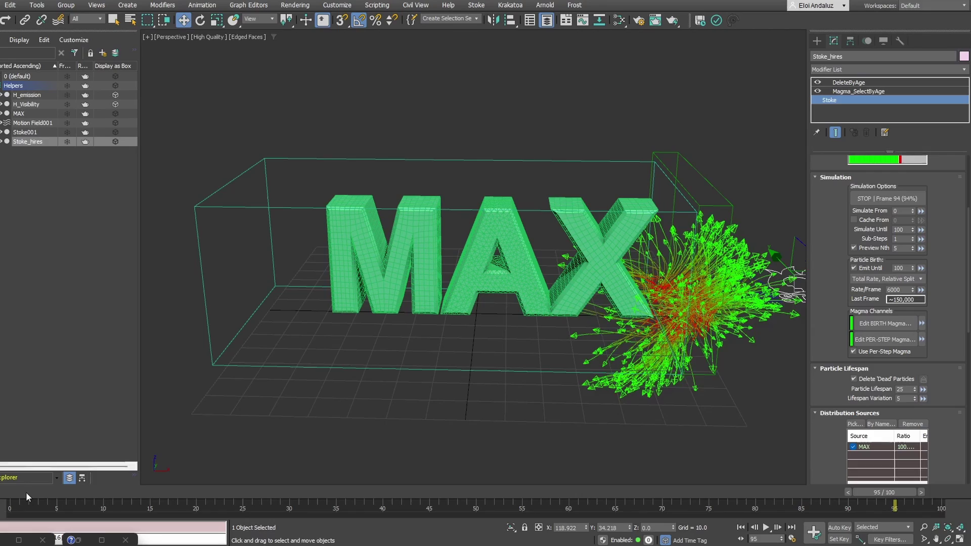
drag(23, 493, 407, 487)
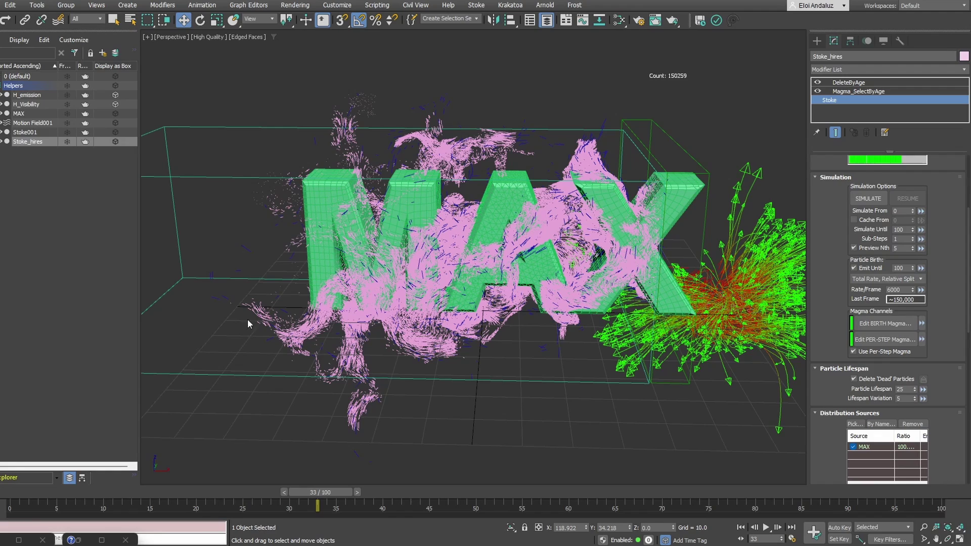
- At frame 26, clone Motion Field001 as a copy named Motion Field002
drag(313, 500, 252, 493)
click(724, 338)
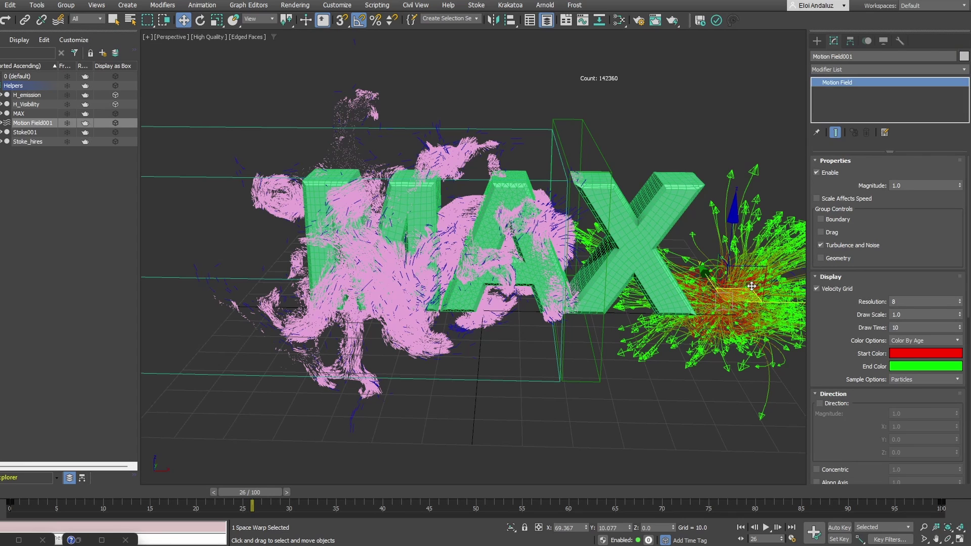
mouse_move(727, 267)
mouse_down()
mouse_move(678, 205)
mouse_move(639, 214)
mouse_up()
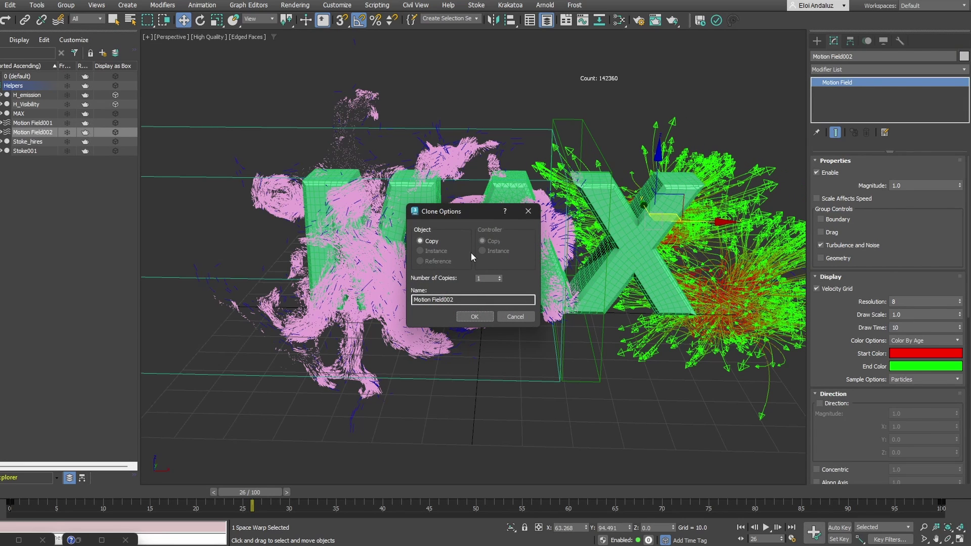
click(474, 317)
- Set Motion Field002's turbulence frequency to 4.0 and magnitude to 1.0
scroll(884, 319, down, 5)
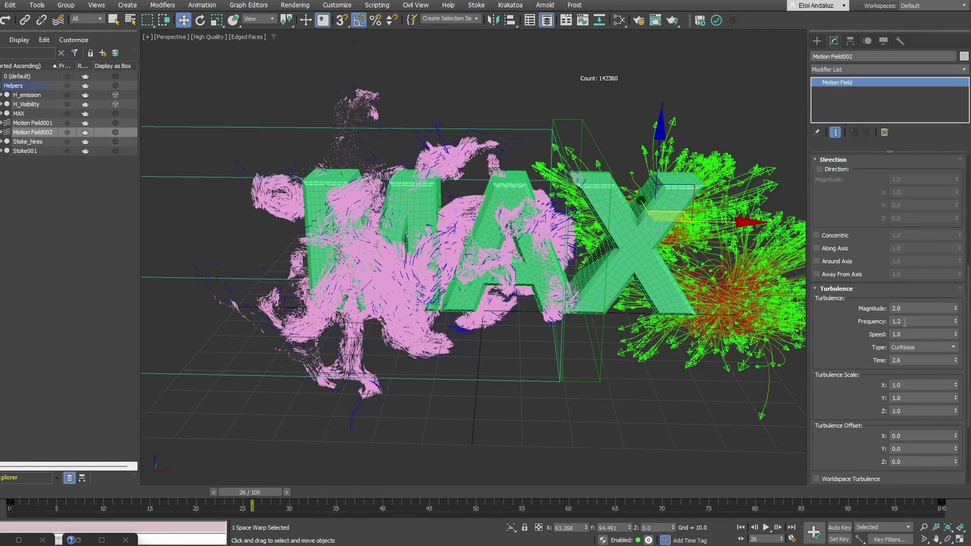
drag(905, 322, 855, 321)
text(3)
key(Return)
text(4)
key(Return)
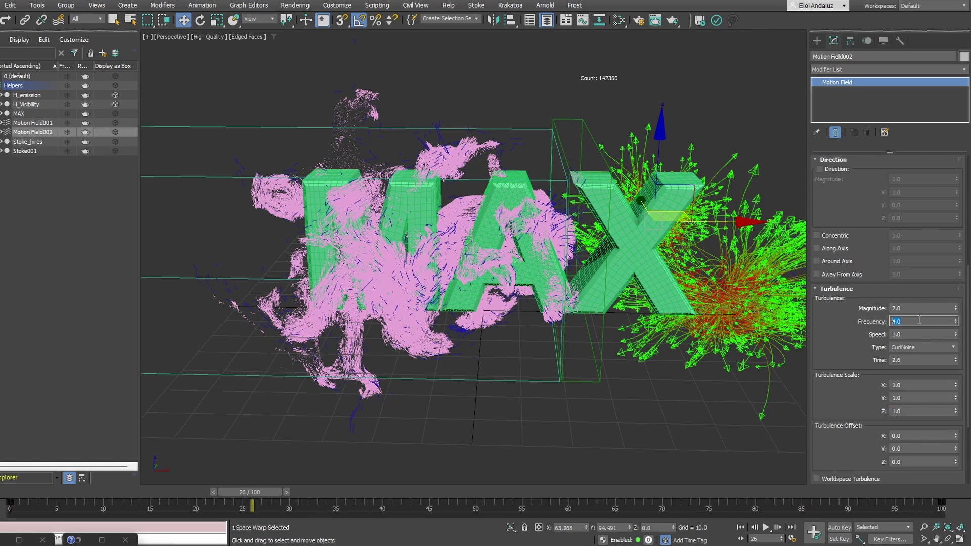
drag(912, 310, 804, 309)
text(.5)
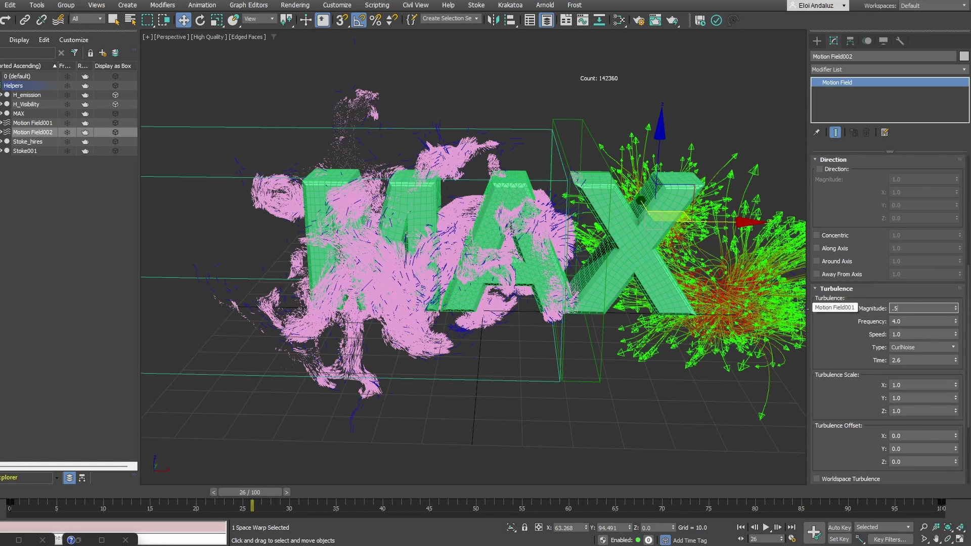
key(Return)
text(1)
key(Return)
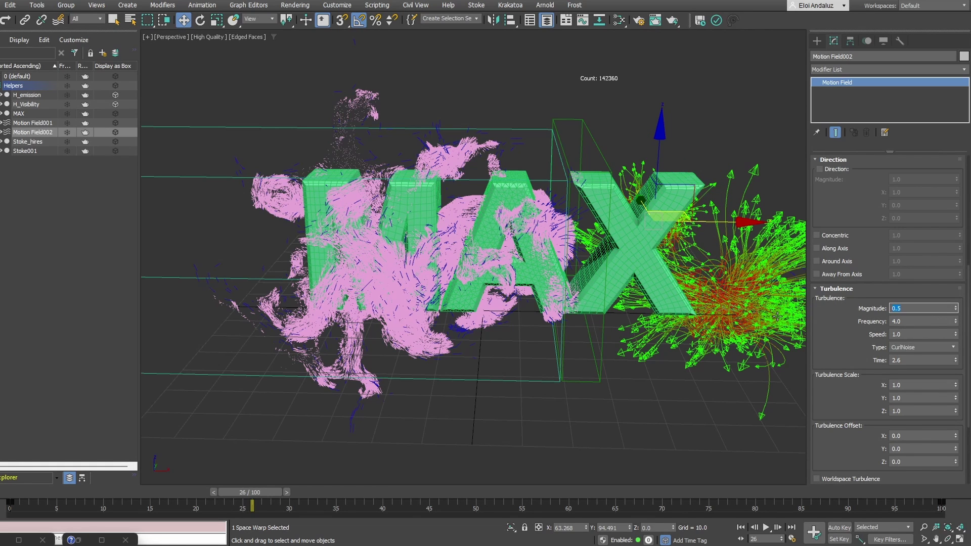
middle_drag(647, 370, 621, 379)
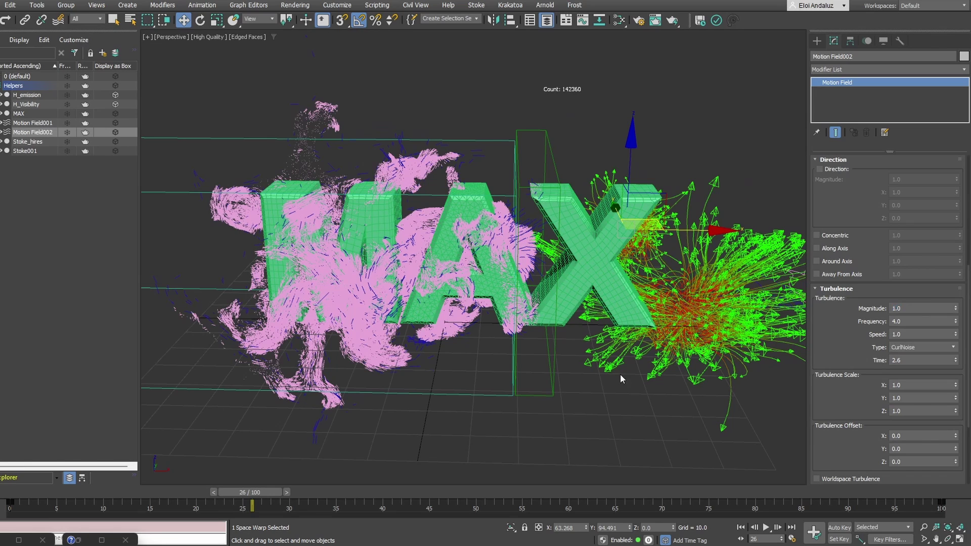
- Pick Motion Field002 as an extra velocity field source on Stoke_hires's Stoke base object
click(35, 141)
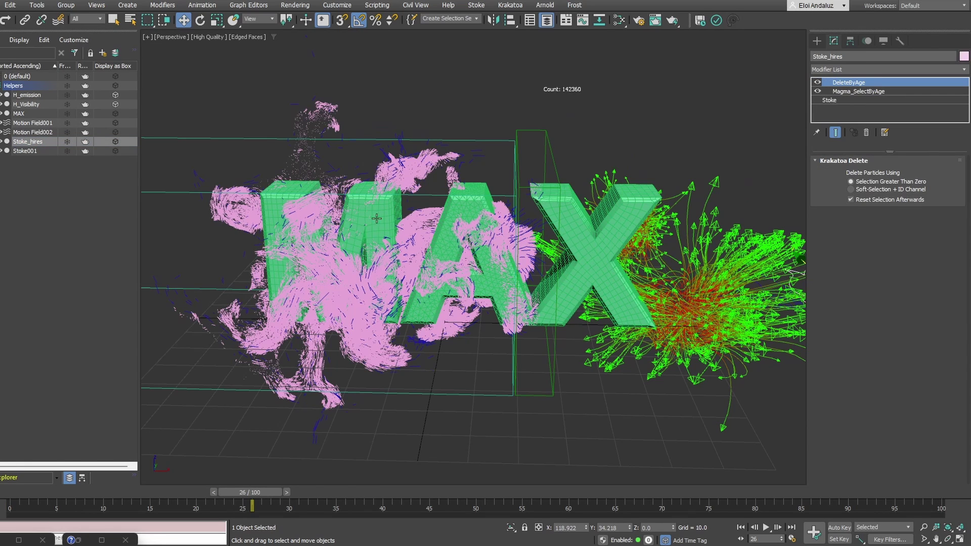
click(891, 100)
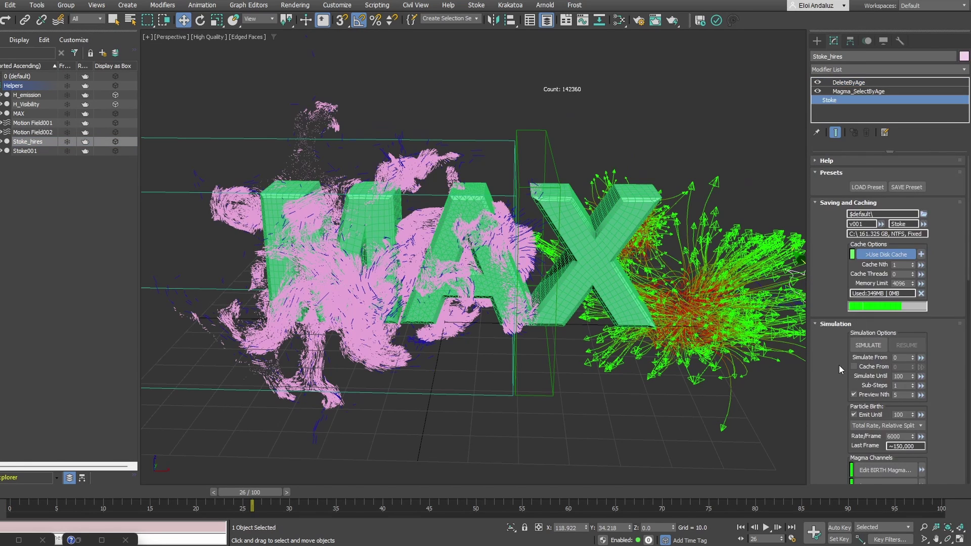
scroll(834, 349, down, 5)
click(855, 269)
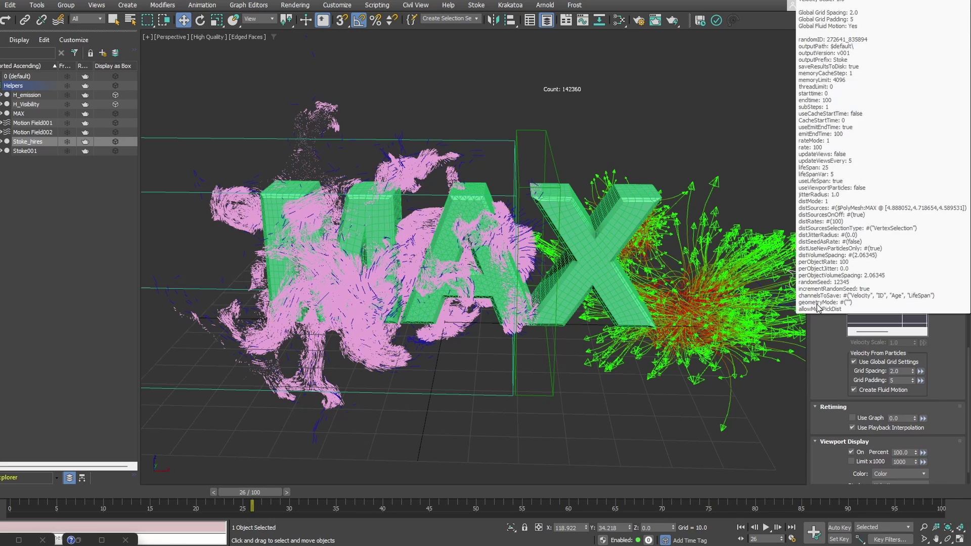
click(821, 333)
click(856, 271)
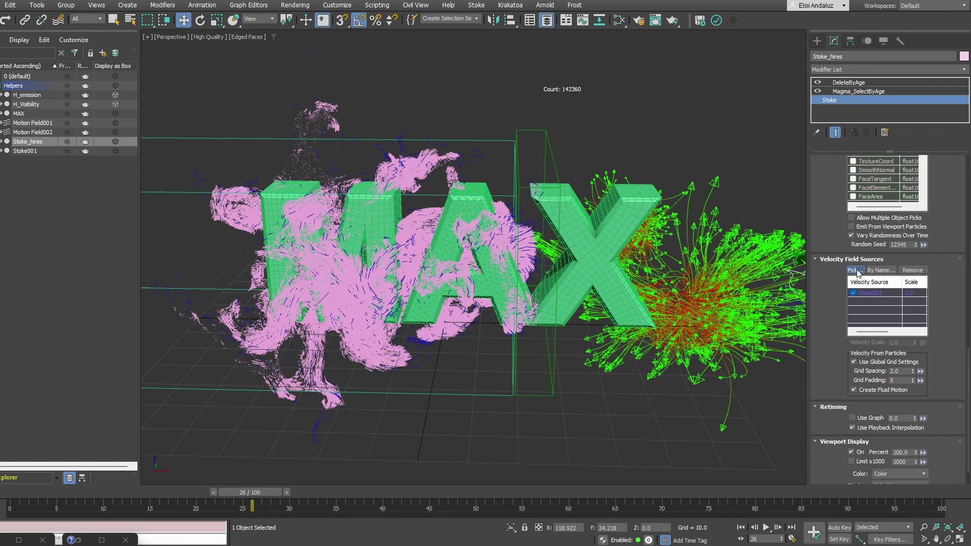
click(612, 173)
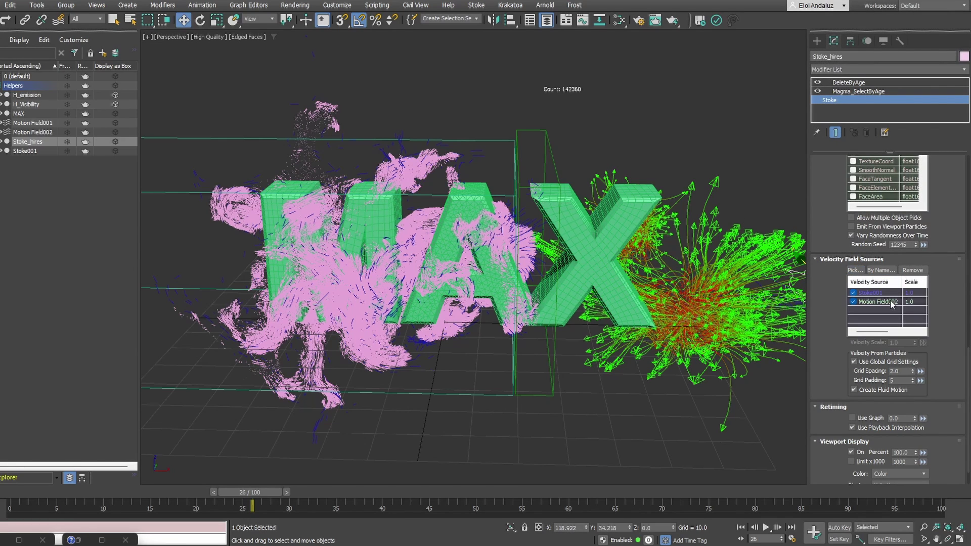
- Reduce Motion Field002's velocity scale to 0.2
click(881, 302)
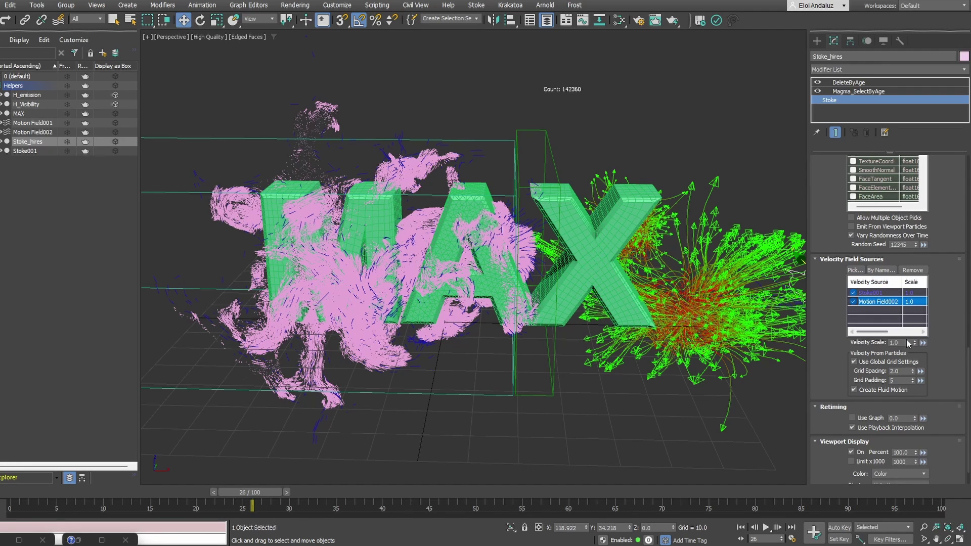
key(Tab)
text(.)
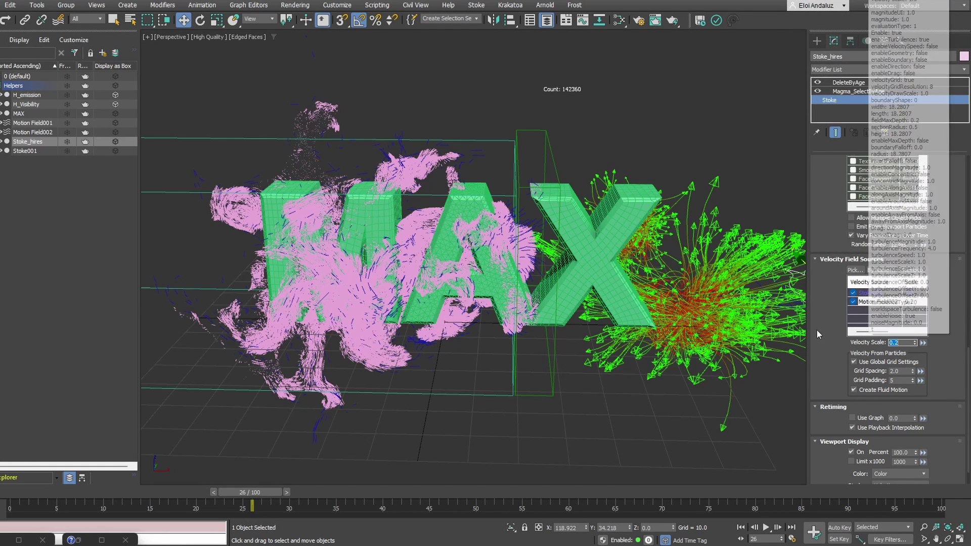
drag(833, 198, 828, 477)
scroll(831, 284, up, 6)
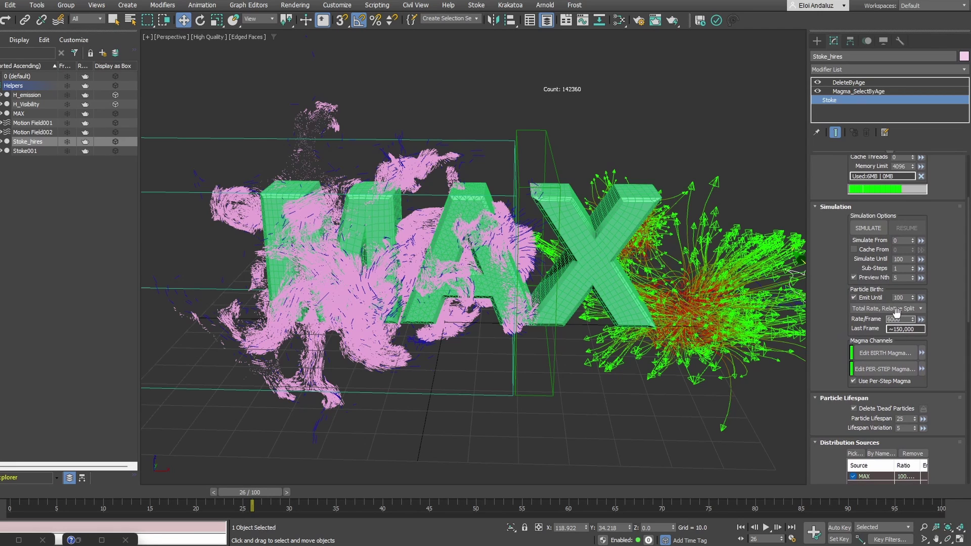
- Commit 60000 particles per frame, re-simulate over the existing disk cache, and play the preview
key(Return)
click(868, 228)
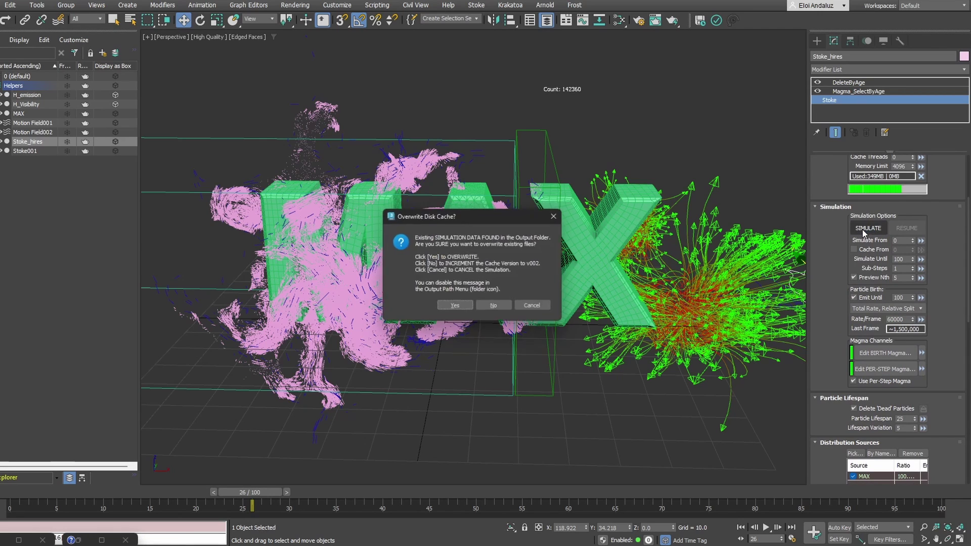
click(456, 308)
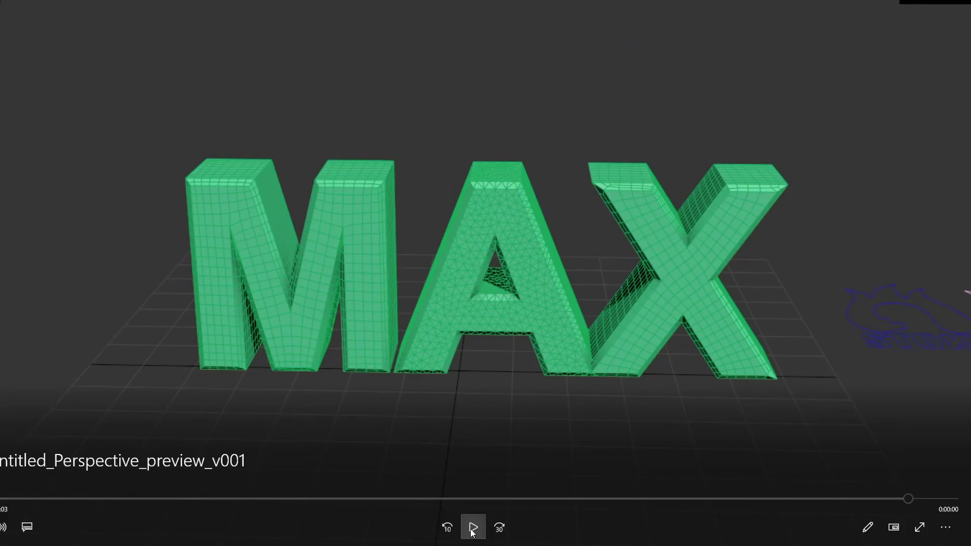
click(470, 526)
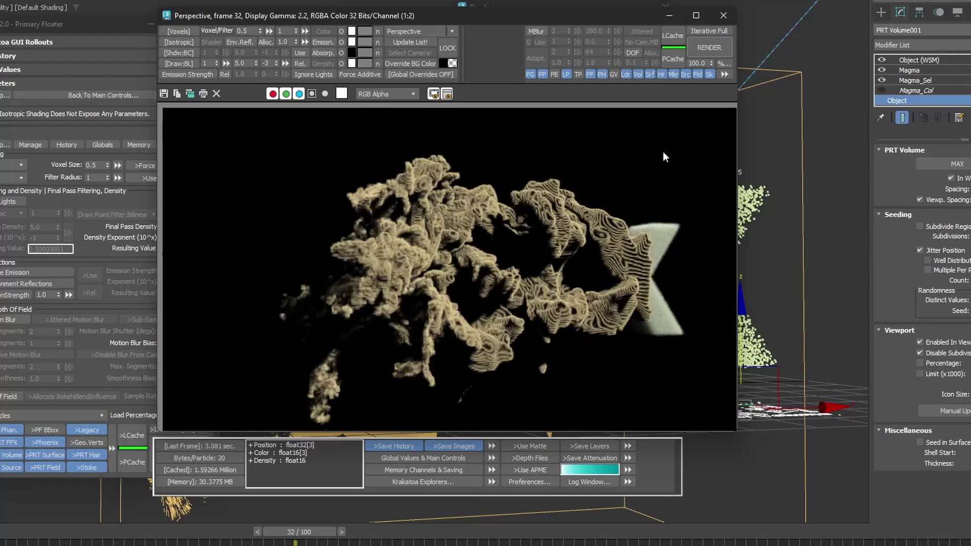
- Set the Krakatoa voxel size to 0.2 and adjust the colour override settings
text(0.2)
key(Return)
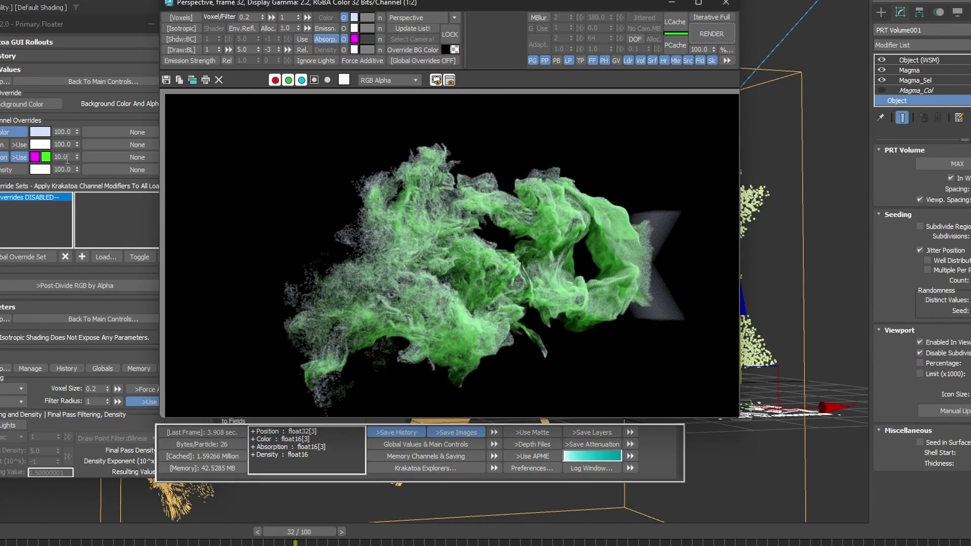
click(20, 161)
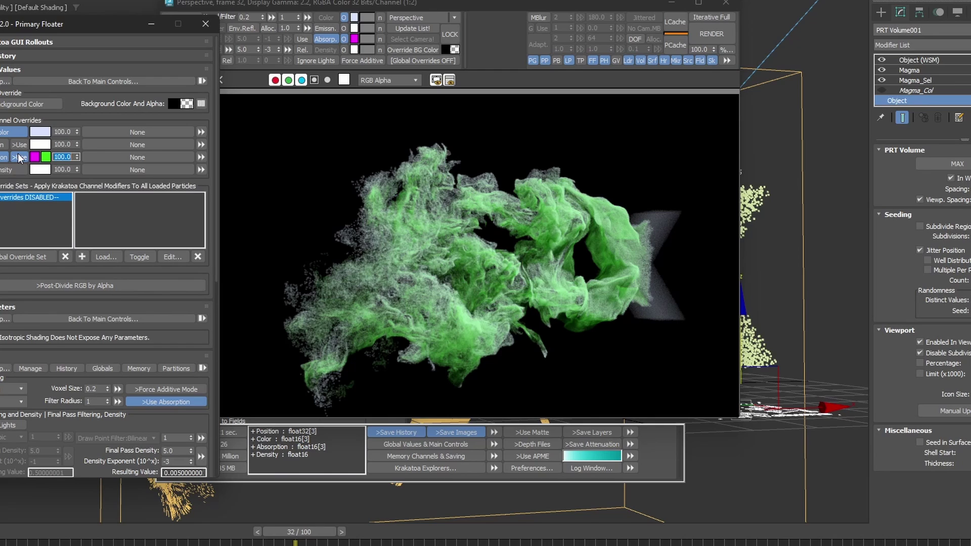
- Move the density Curve node's lower key to 0.4 in MagmaFlow
click(734, 274)
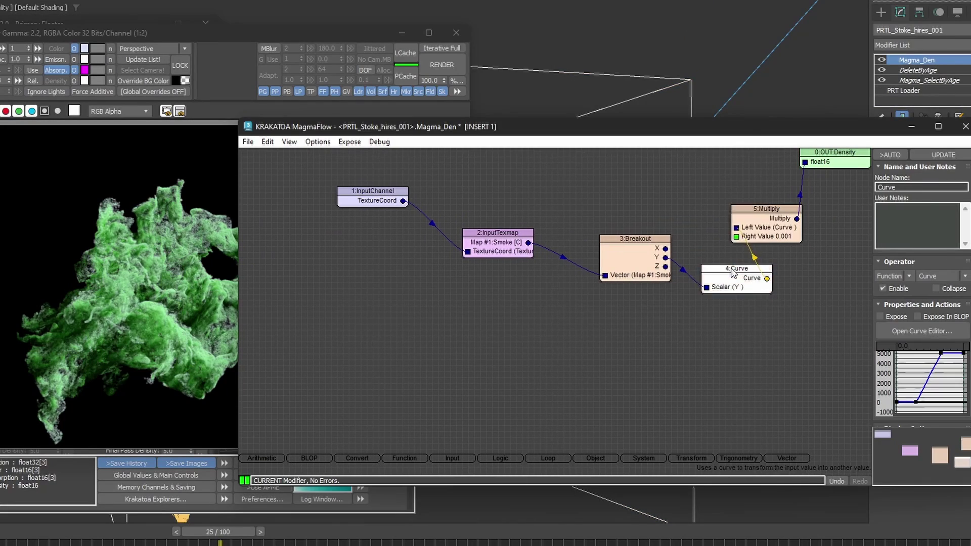
double_click(734, 273)
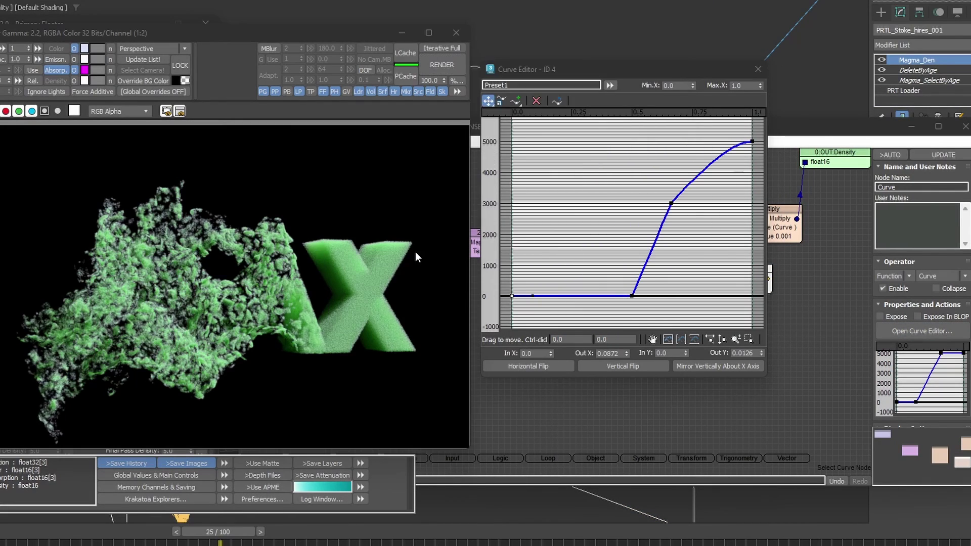
drag(632, 296, 608, 296)
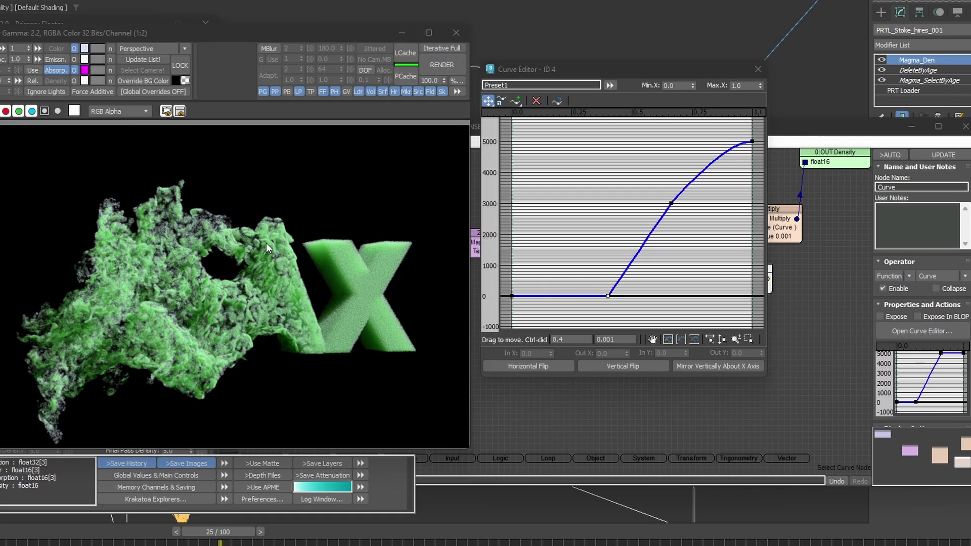
key(m)
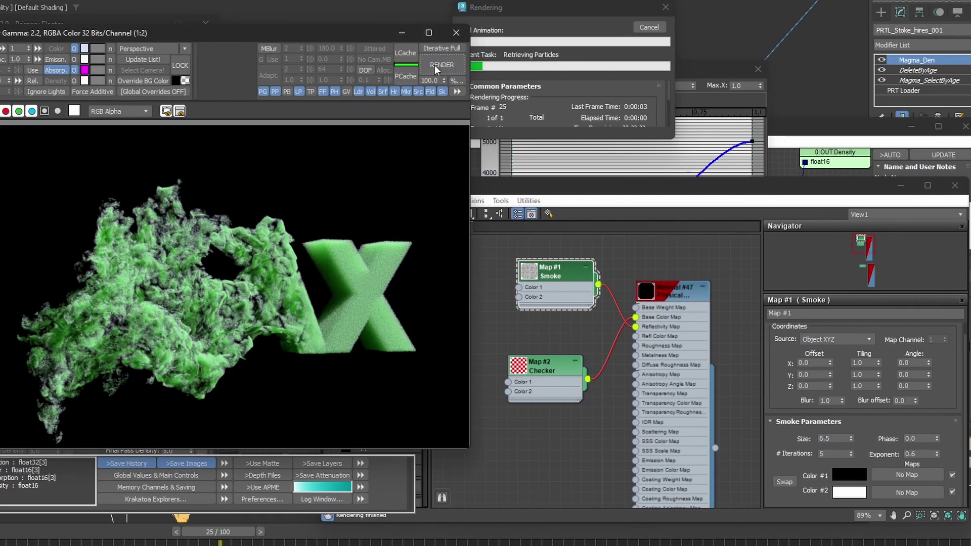